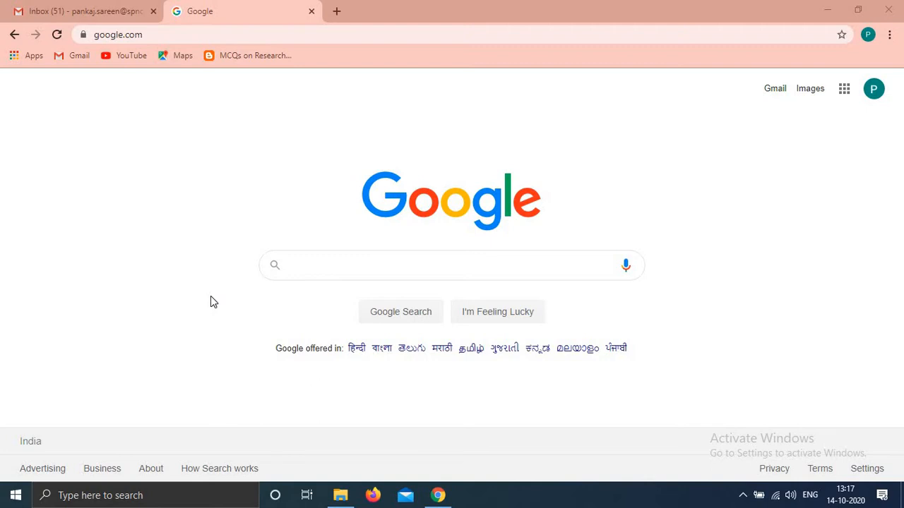
# Open Google Docs from the Google apps and create a blank document
pyautogui.click(843, 93)
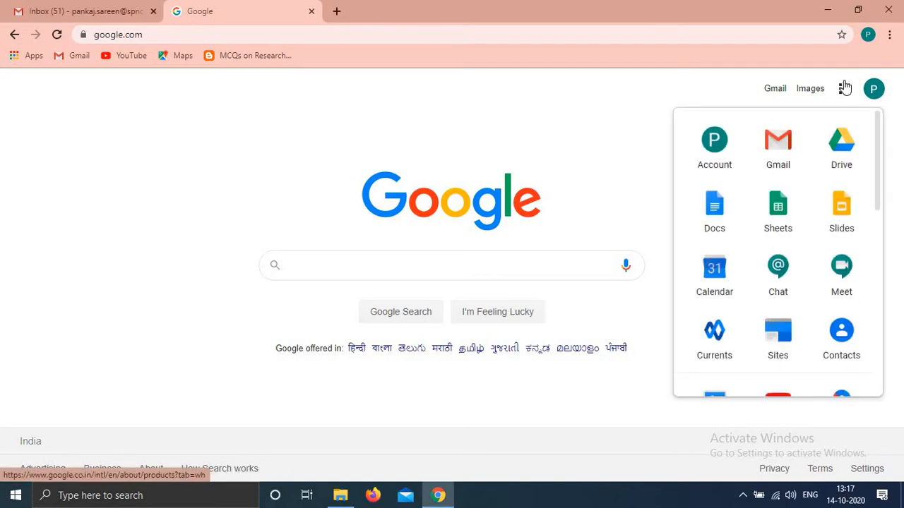
pyautogui.click(715, 219)
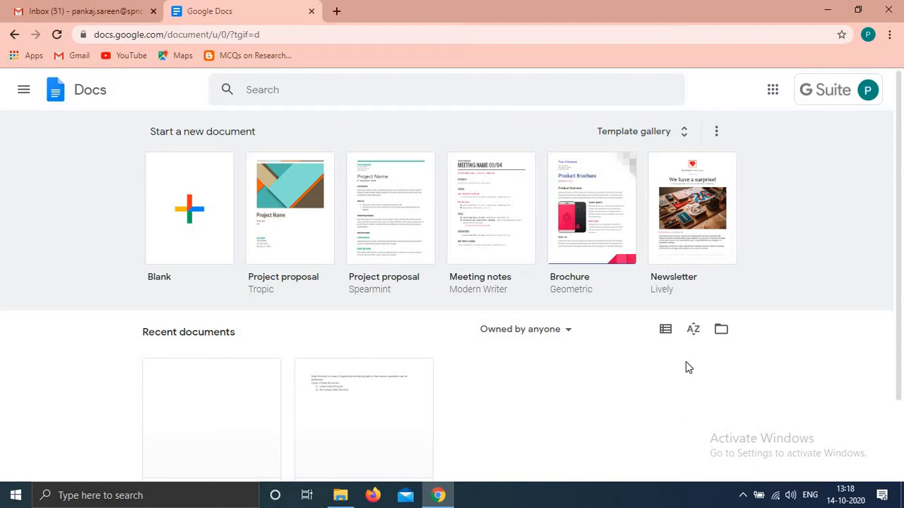
pyautogui.click(198, 225)
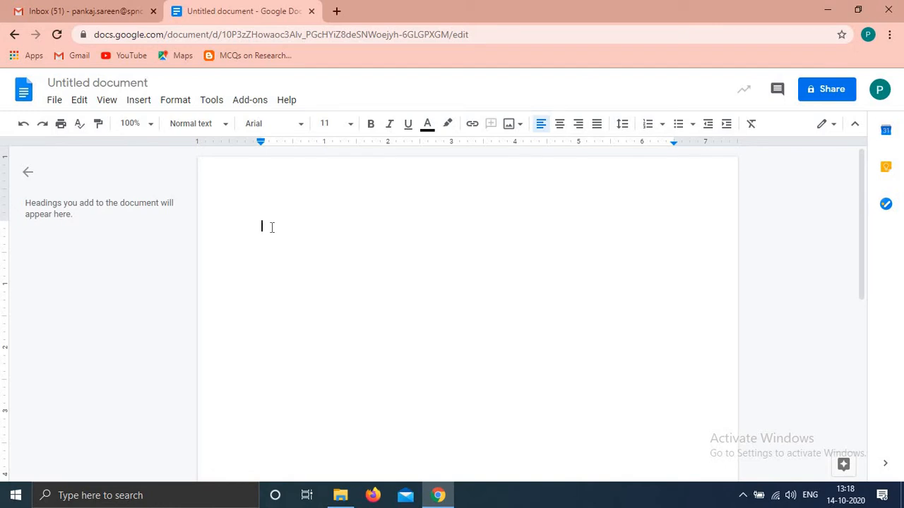
# Write "Hello. This is the tutorial on Google Docs." as the document's first line and start a new paragraph
pyautogui.write('Hello')
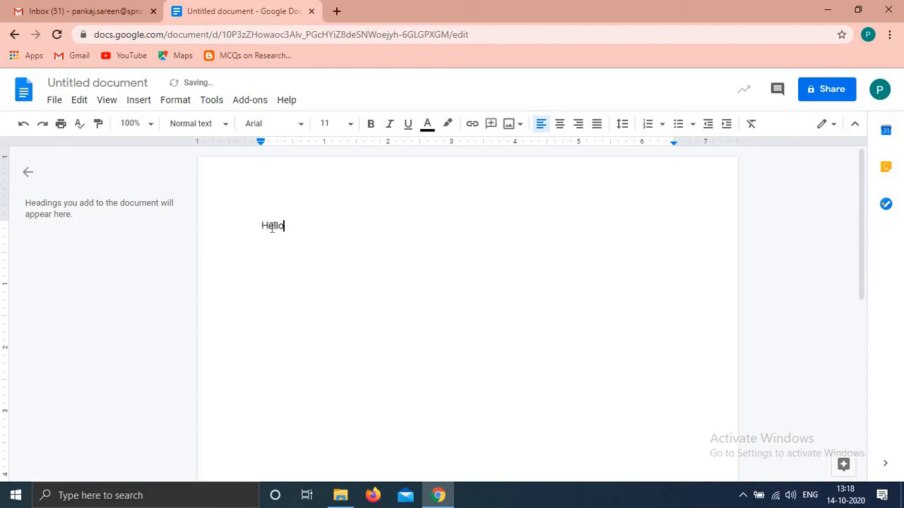
pyautogui.write('. T')
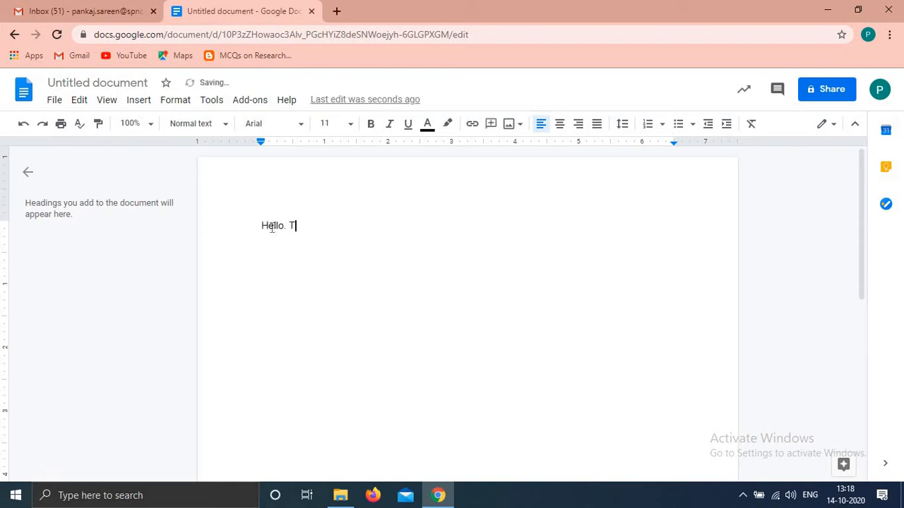
pyautogui.write('his is the tu')
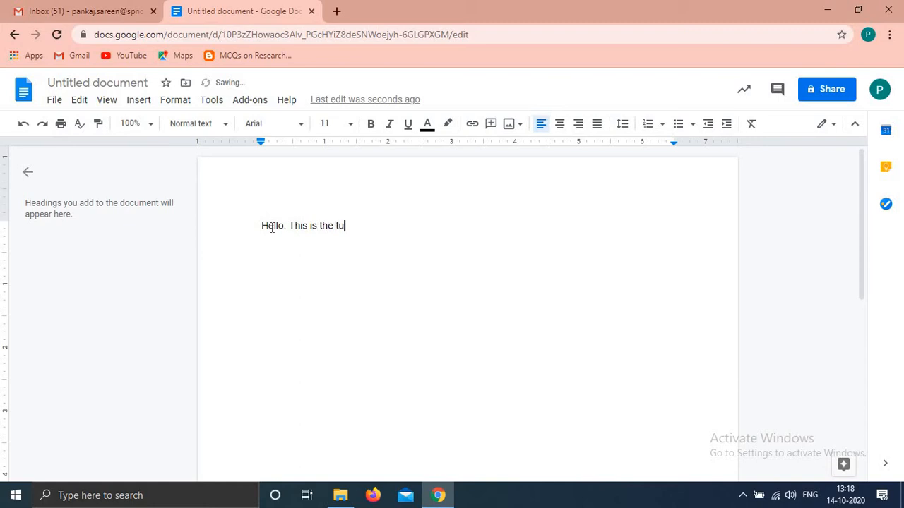
pyautogui.write('torial on Google ')
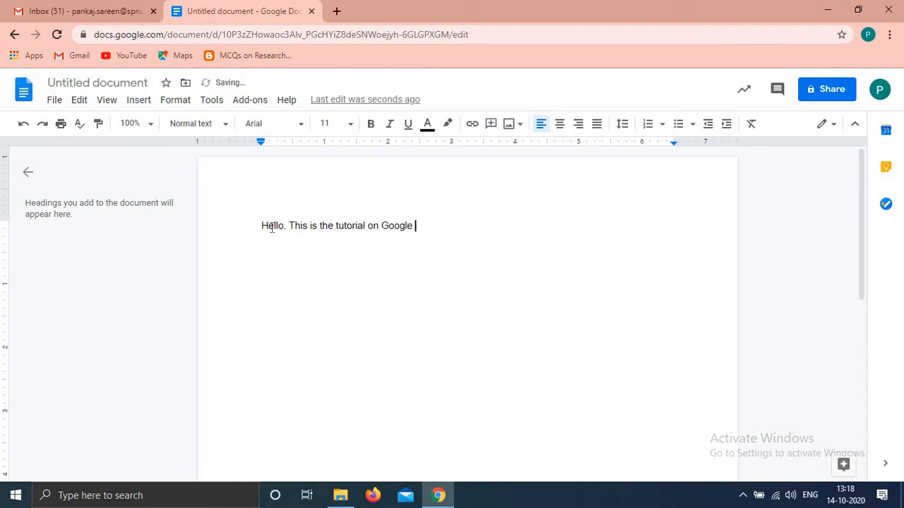
pyautogui.write('Docs.')
pyautogui.press('Return')
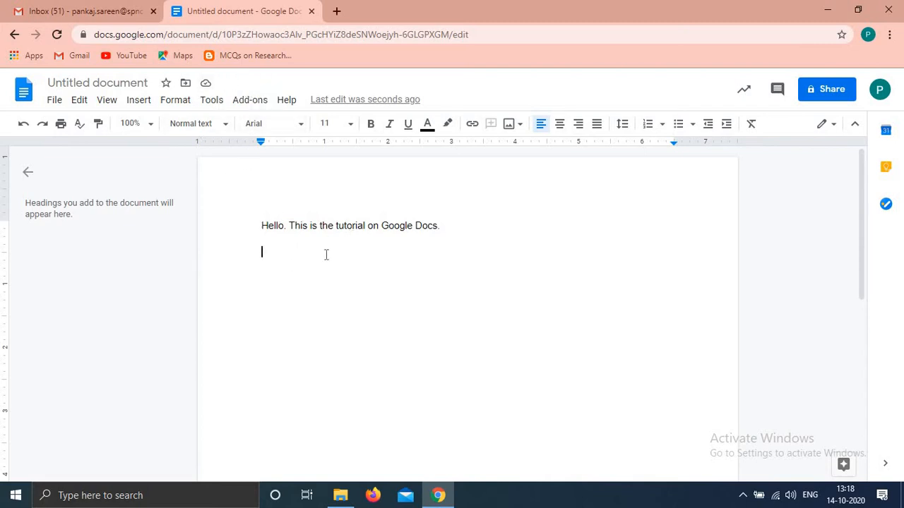
# Append "In this tutorial, you will learn the basic features of google docs." to the first sentence and add new lines below
pyautogui.click(455, 232)
pyautogui.write('n')
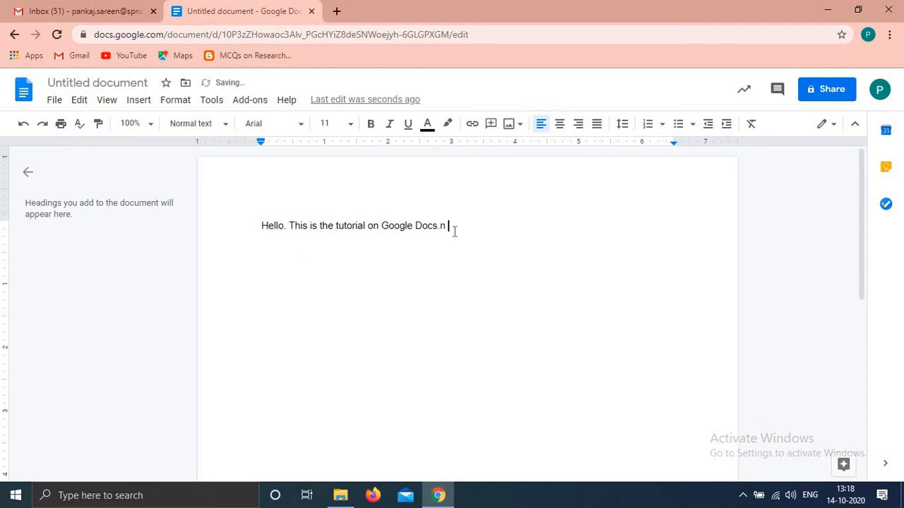
pyautogui.press('BackSpace')
pyautogui.write('In this tutorialm')
pyautogui.press('BackSpace')
pyautogui.write('tutorial, you will l')
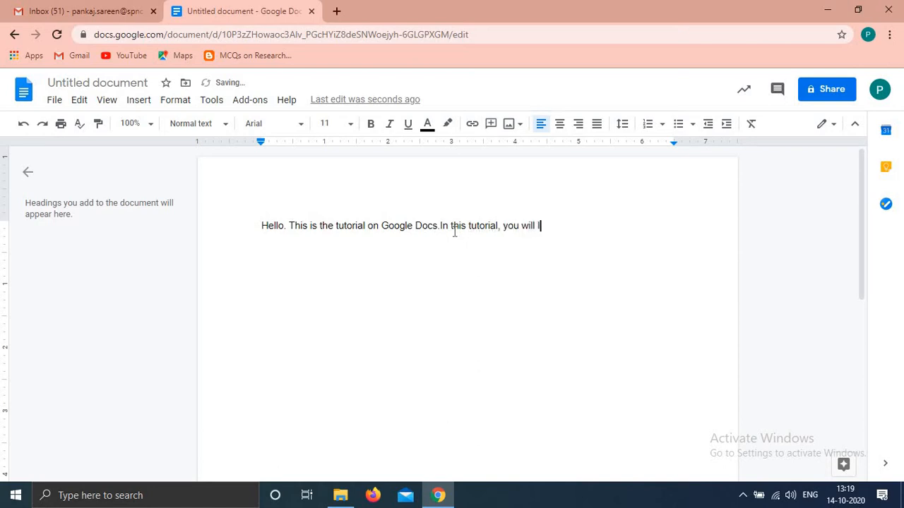
pyautogui.write('earn the basic features ')
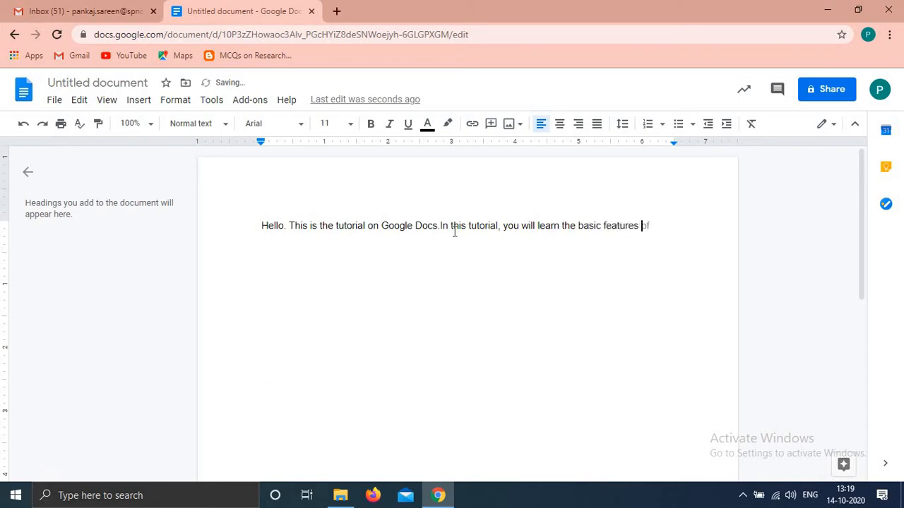
pyautogui.write('of google docs.')
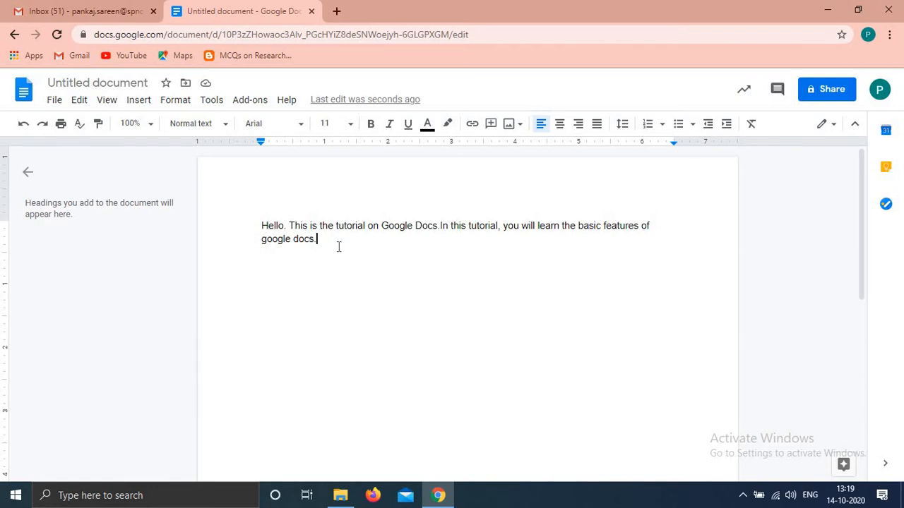
pyautogui.press('Return')
pyautogui.press('Return')
pyautogui.click(139, 101)
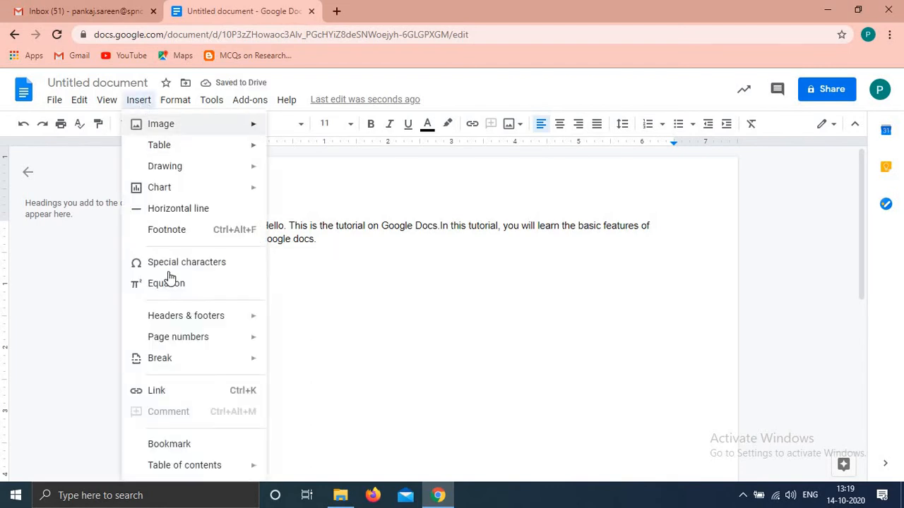
pyautogui.moveTo(188, 128)
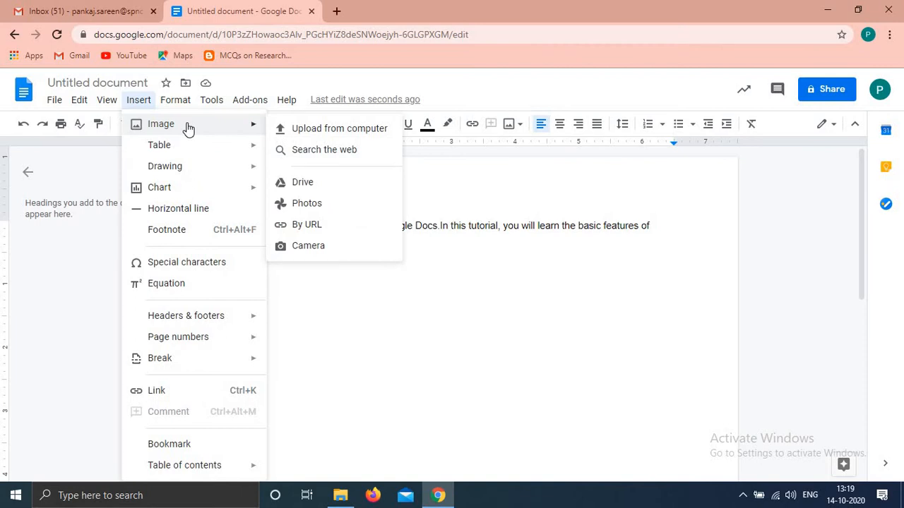
pyautogui.moveTo(200, 151)
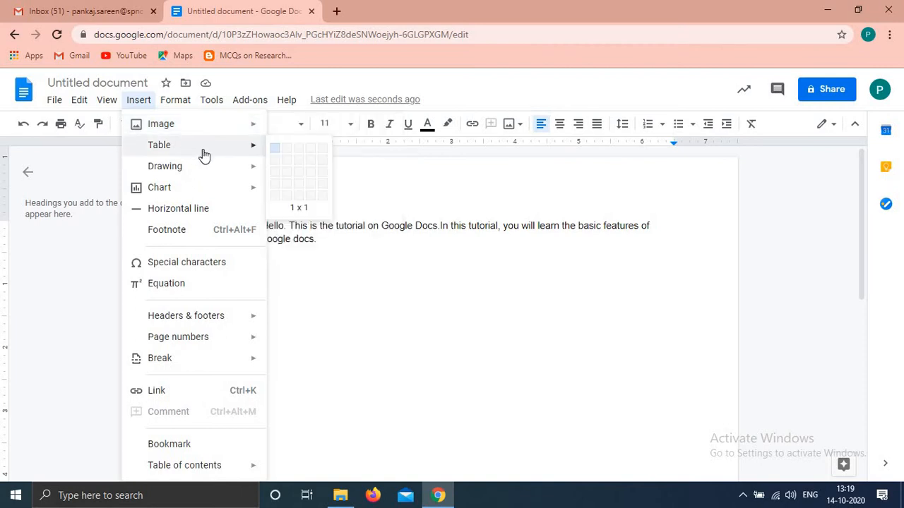
pyautogui.moveTo(201, 176)
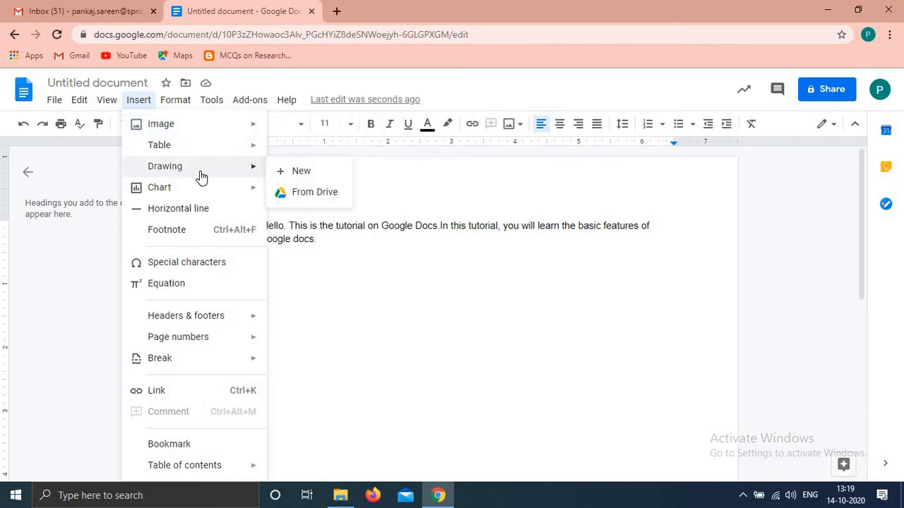
pyautogui.moveTo(198, 200)
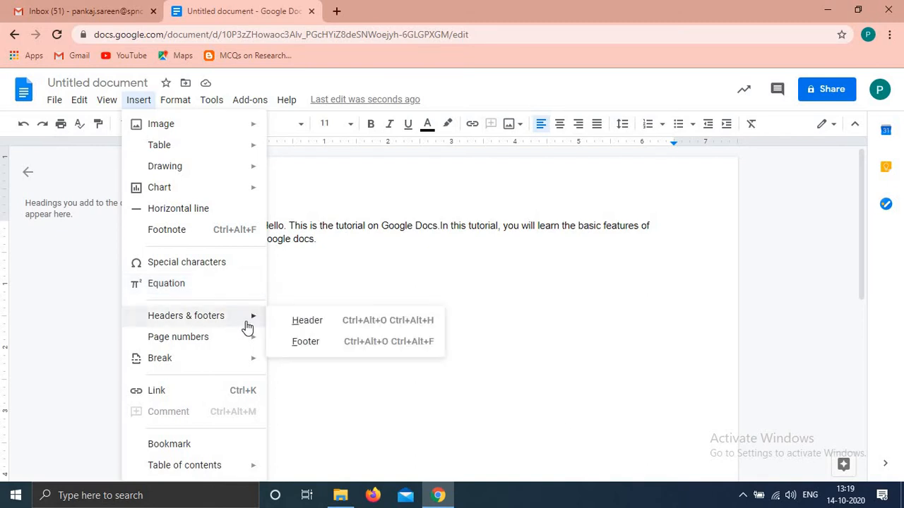
pyautogui.moveTo(241, 342)
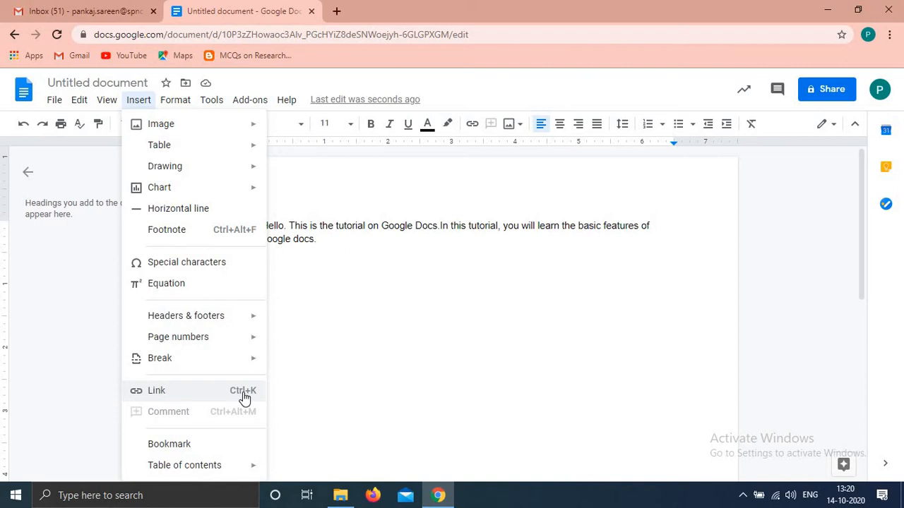
pyautogui.click(334, 266)
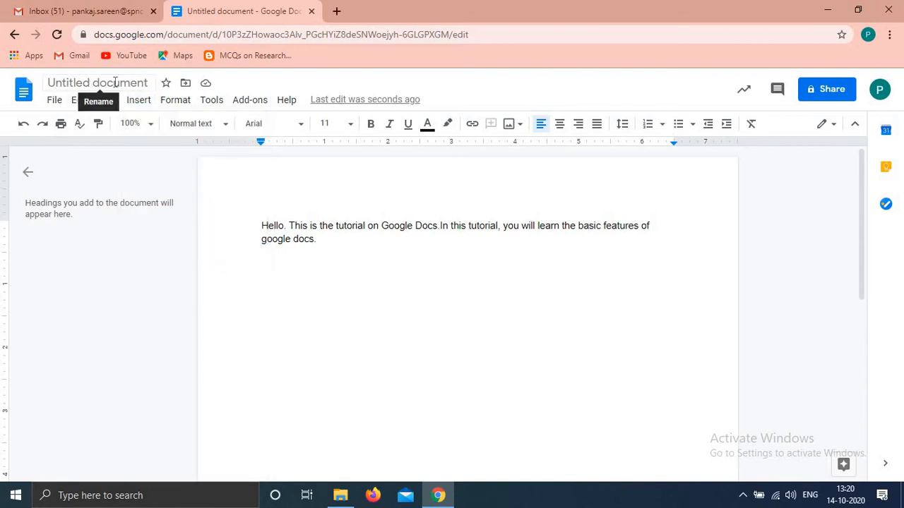
# Rename the document as "Google Docs Tutorial" and return to the text body
pyautogui.click(153, 83)
pyautogui.write('G')
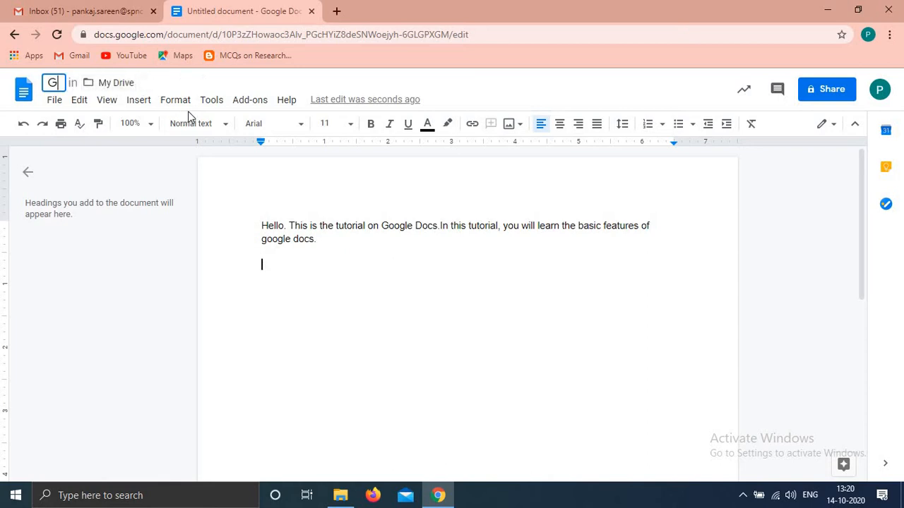
pyautogui.write('oogle Doc')
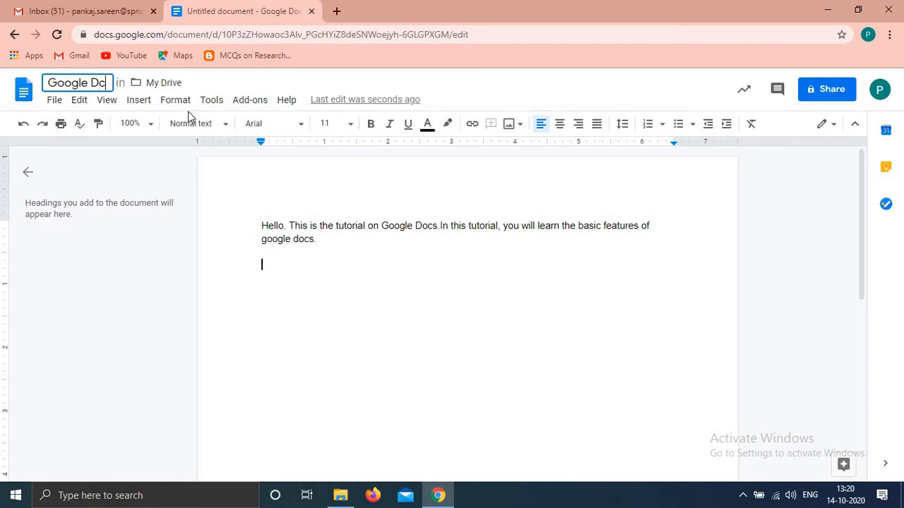
pyautogui.write('s Tu')
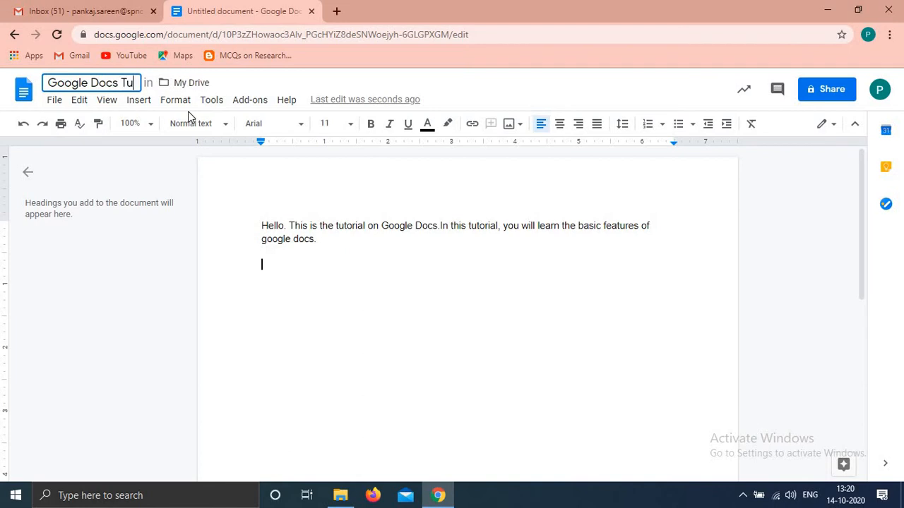
pyautogui.write('torial')
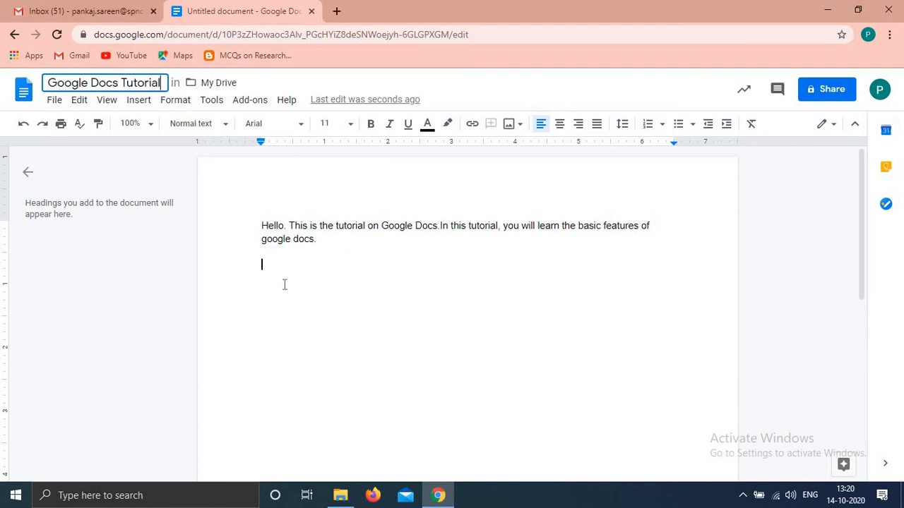
pyautogui.click(285, 281)
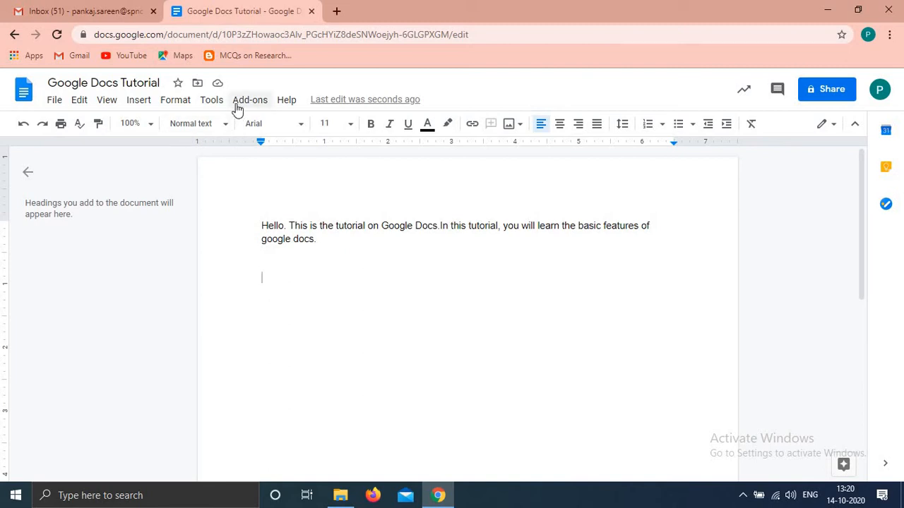
# Dictate "Hello everyone in this tutorial I will discuss the features of Google docs" with voice typing, then close the voice tool
pyautogui.click(212, 101)
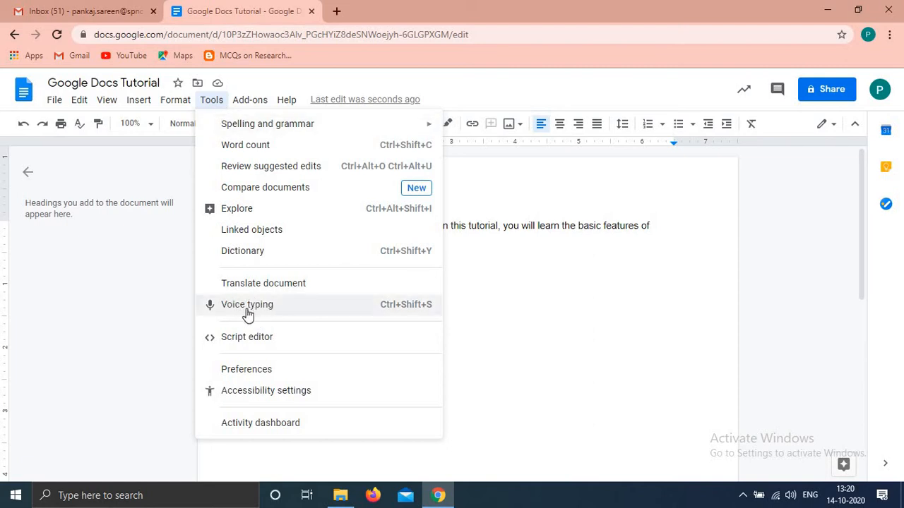
pyautogui.click(301, 309)
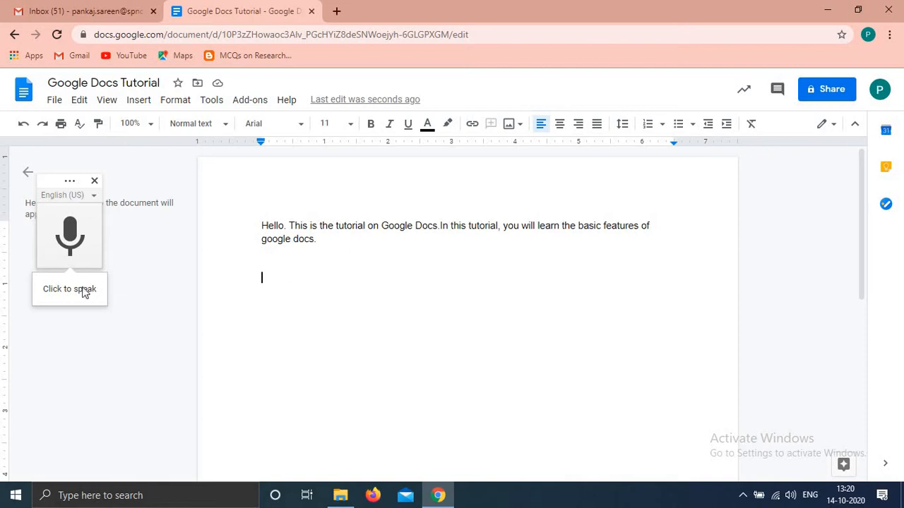
pyautogui.click(70, 245)
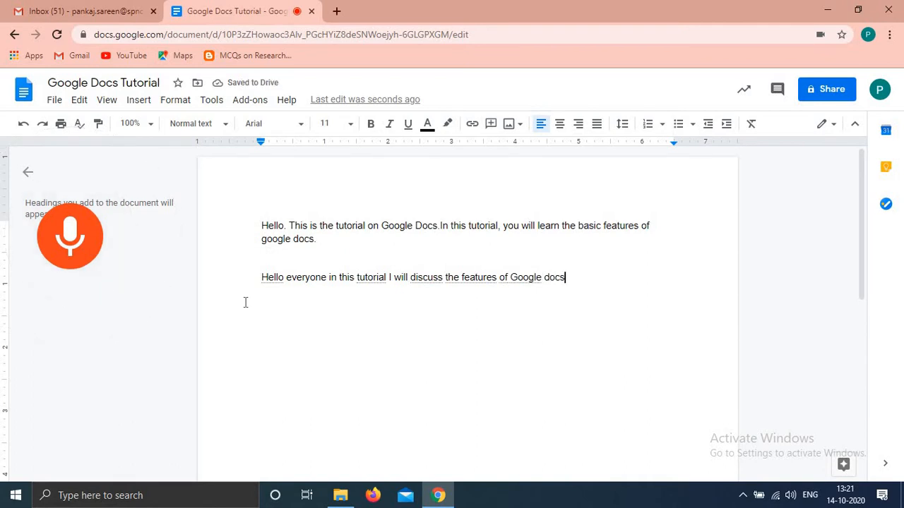
pyautogui.click(61, 244)
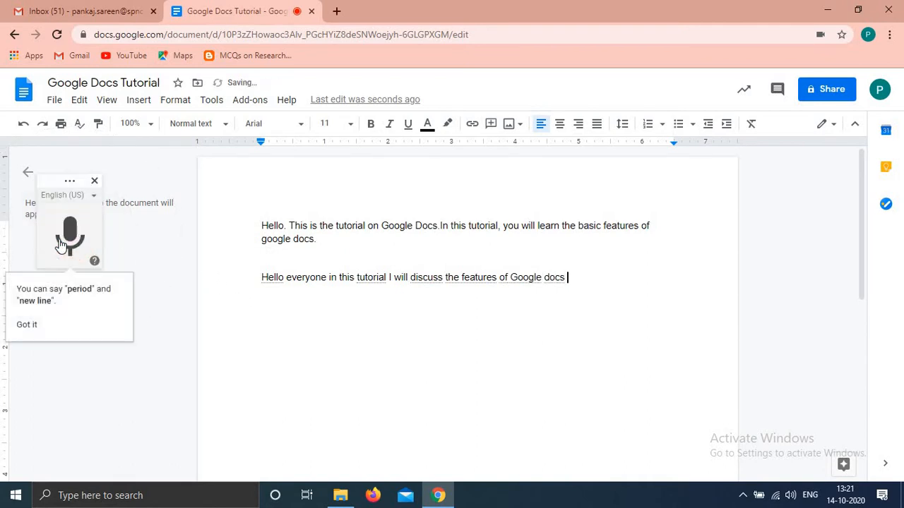
pyautogui.click(94, 181)
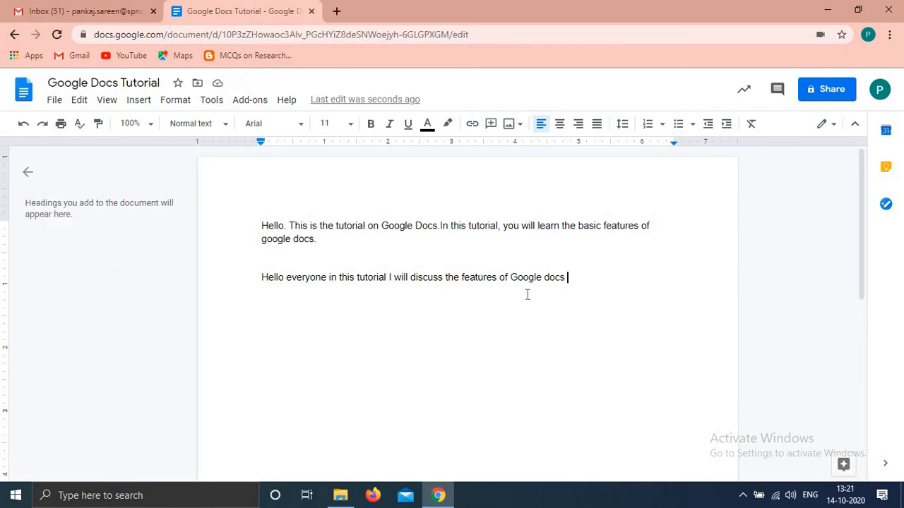
# Replace the trailing space after the dictated sentence with a period and start a new paragraph
pyautogui.press('BackSpace')
pyautogui.write('.')
pyautogui.press('Return')
pyautogui.click(212, 105)
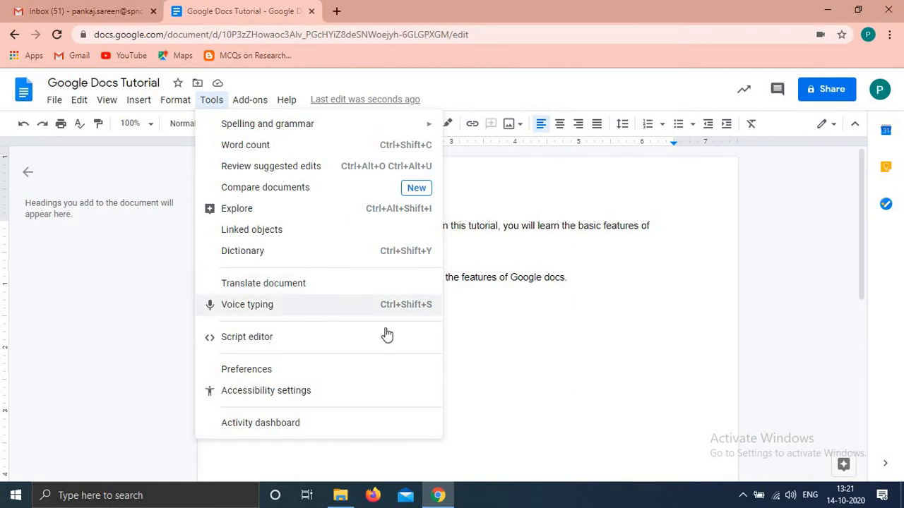
pyautogui.click(547, 328)
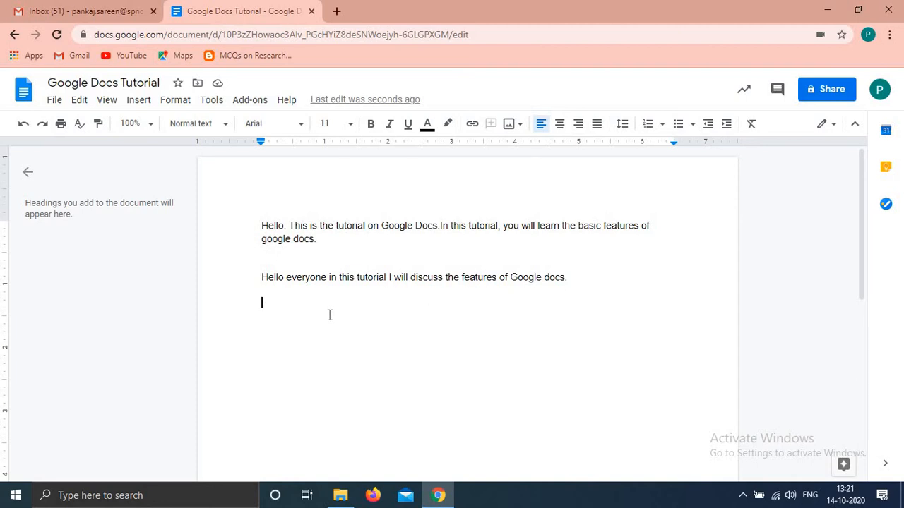
# Start a translated copy of the document and title it "Tutorial in Hindi"
pyautogui.click(212, 100)
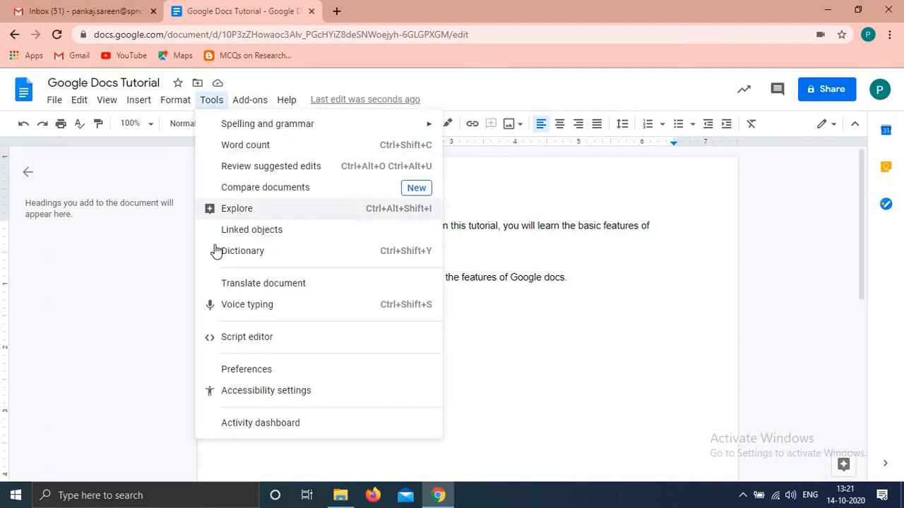
pyautogui.click(263, 283)
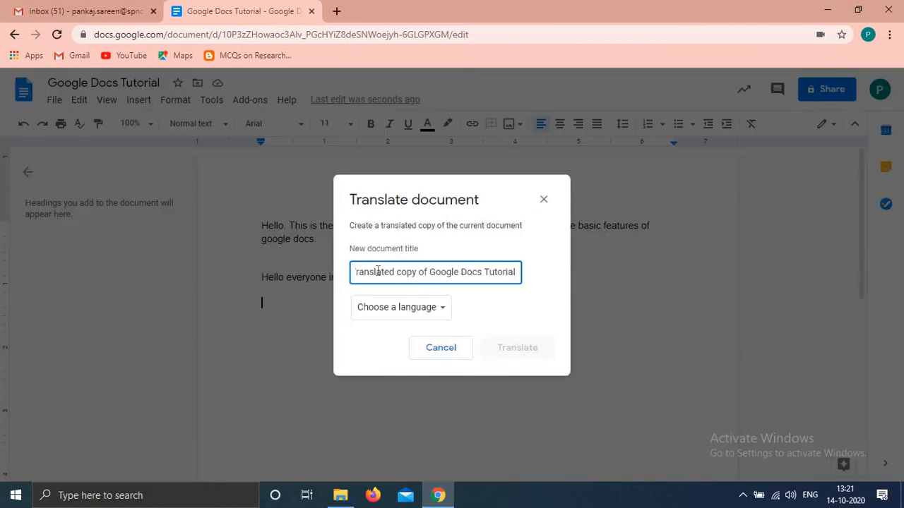
pyautogui.moveTo(350, 248); pyautogui.dragTo(425, 254)
pyautogui.click(426, 254)
pyautogui.tripleClick(405, 276)
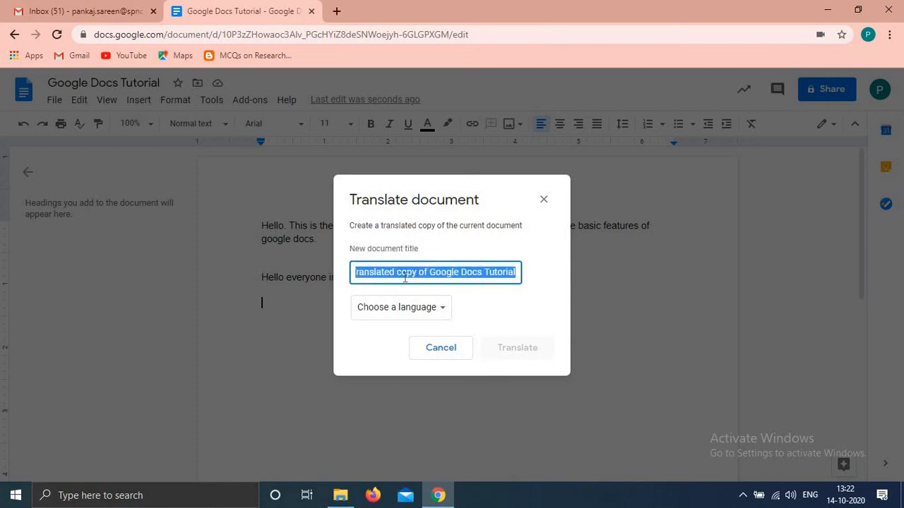
pyautogui.write('Tu')
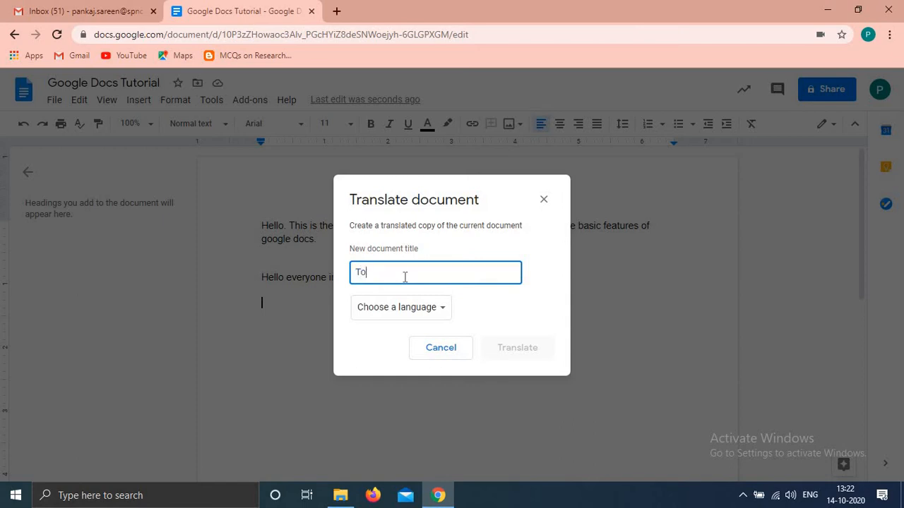
pyautogui.press('BackSpace')
pyautogui.write('utorial in Hindi')
# Choose Hindi as the target language and create the translated copy
pyautogui.click(412, 315)
pyautogui.write('hin')
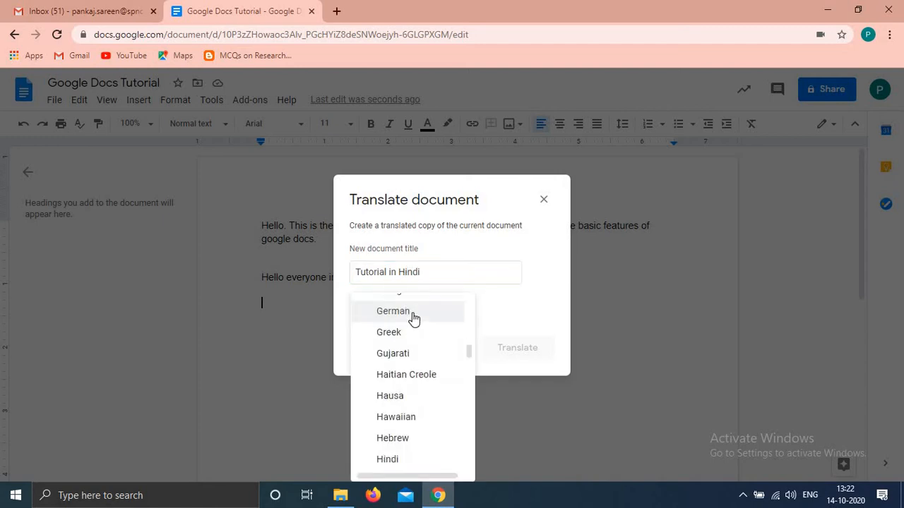
pyautogui.click(396, 460)
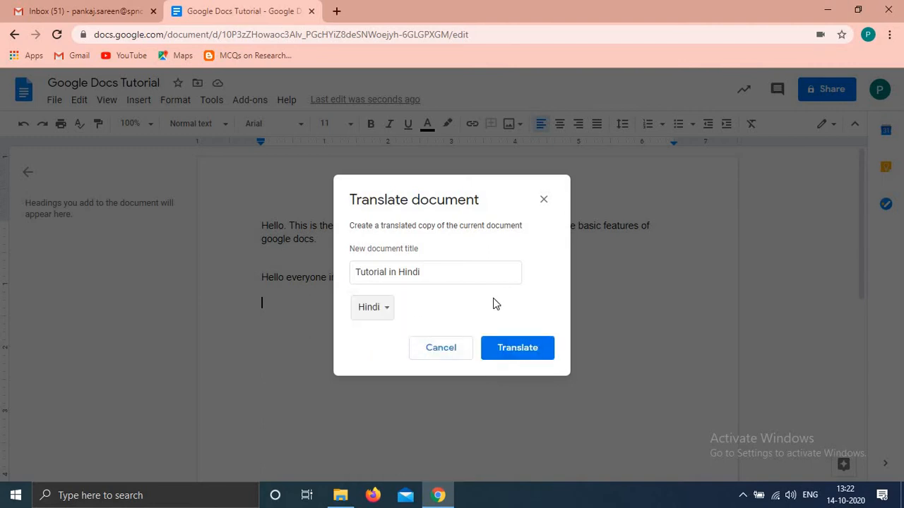
pyautogui.click(504, 358)
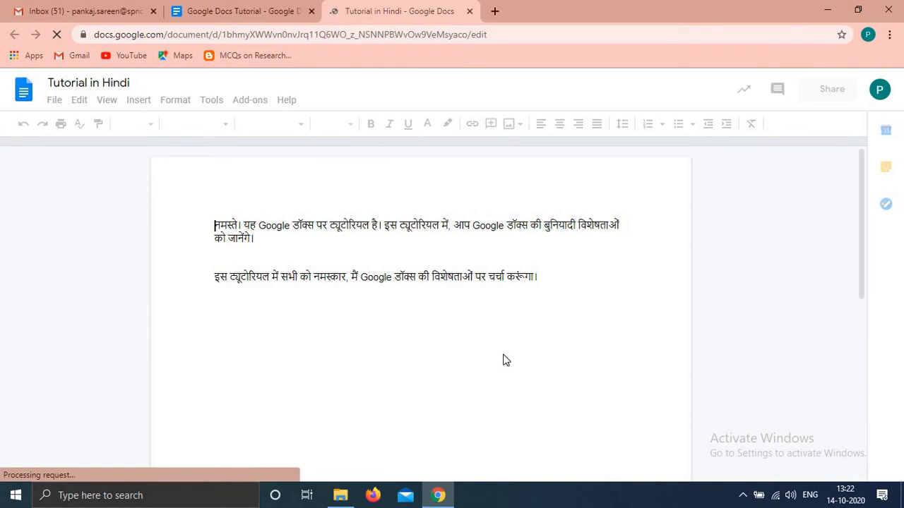
# Close the translation dialog in the original Google Docs Tutorial document and view the Hindi copy for comparison
pyautogui.click(231, 8)
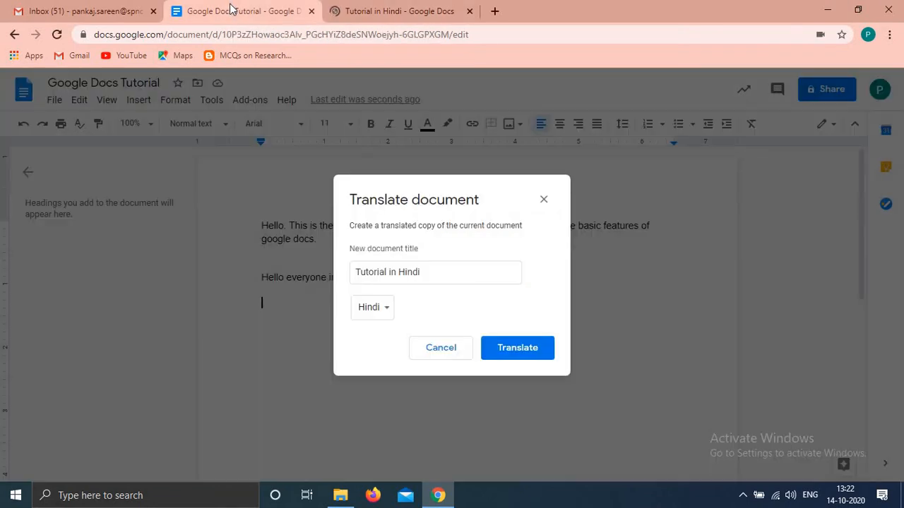
pyautogui.click(543, 199)
pyautogui.click(538, 226)
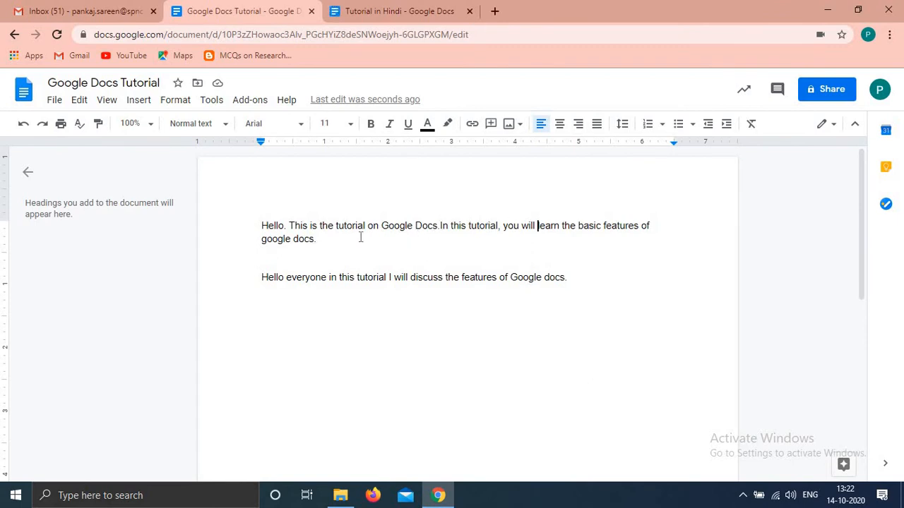
pyautogui.click(374, 9)
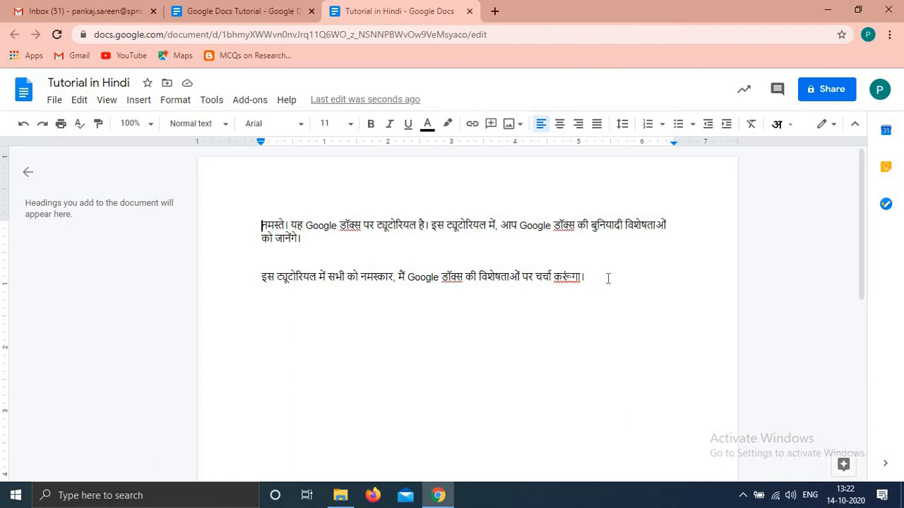
# Start another translated copy from the original Google Docs Tutorial document and title it "Punjabi Tutorial on Google Docs"
pyautogui.click(270, 11)
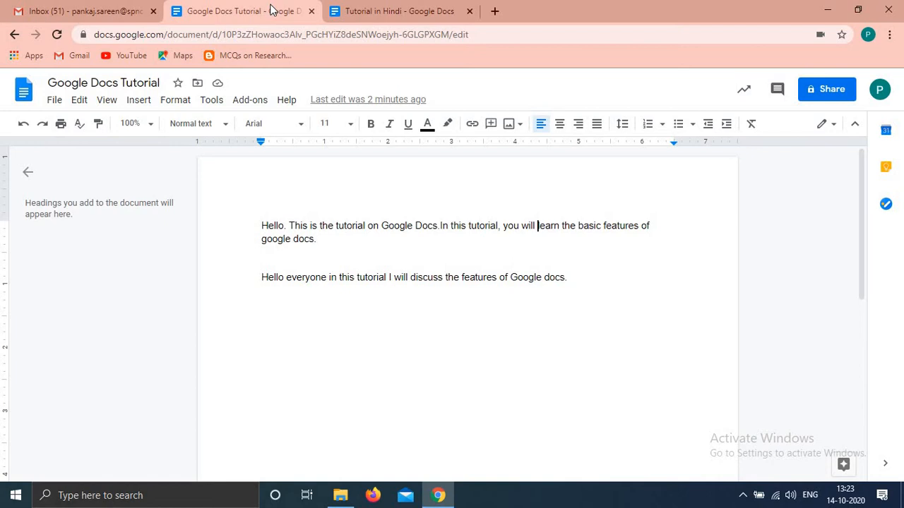
pyautogui.click(214, 107)
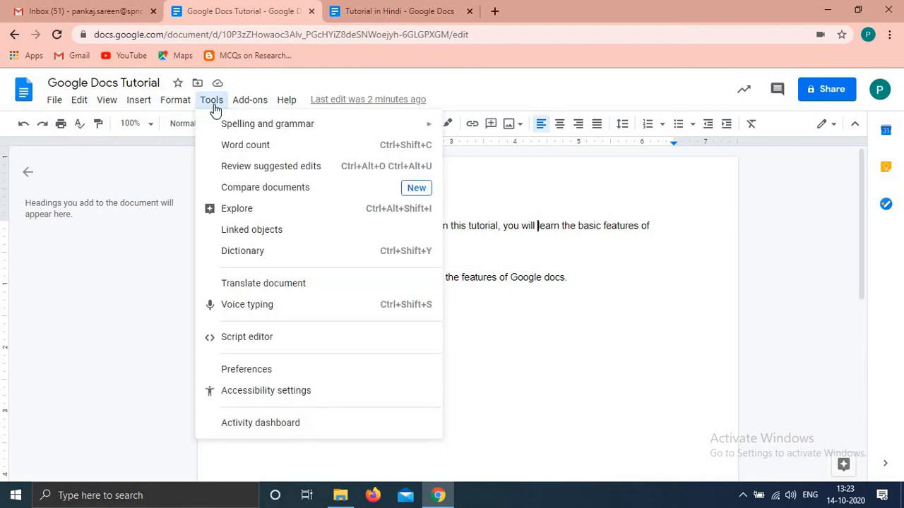
pyautogui.click(521, 326)
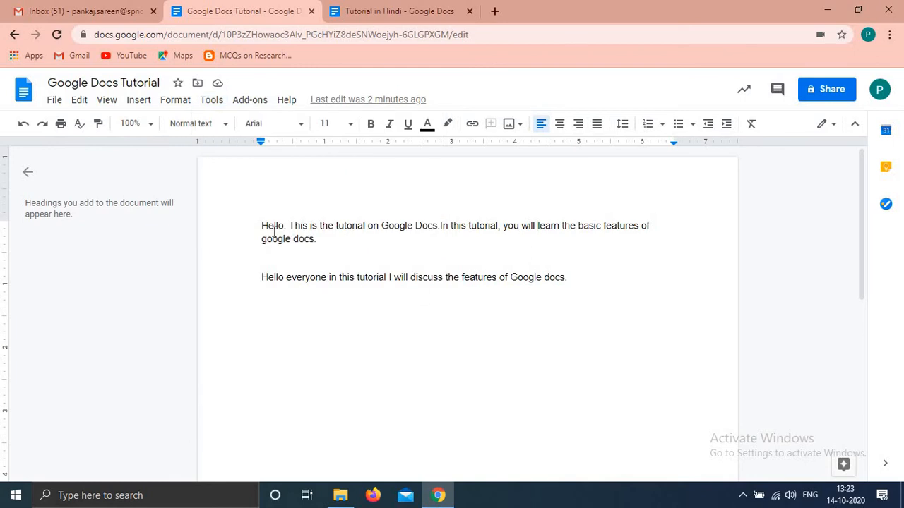
pyautogui.click(216, 104)
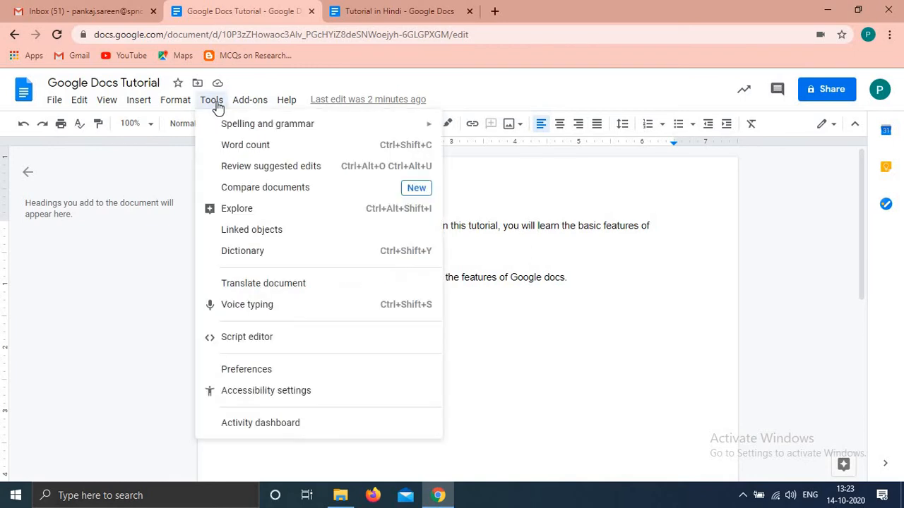
pyautogui.click(257, 286)
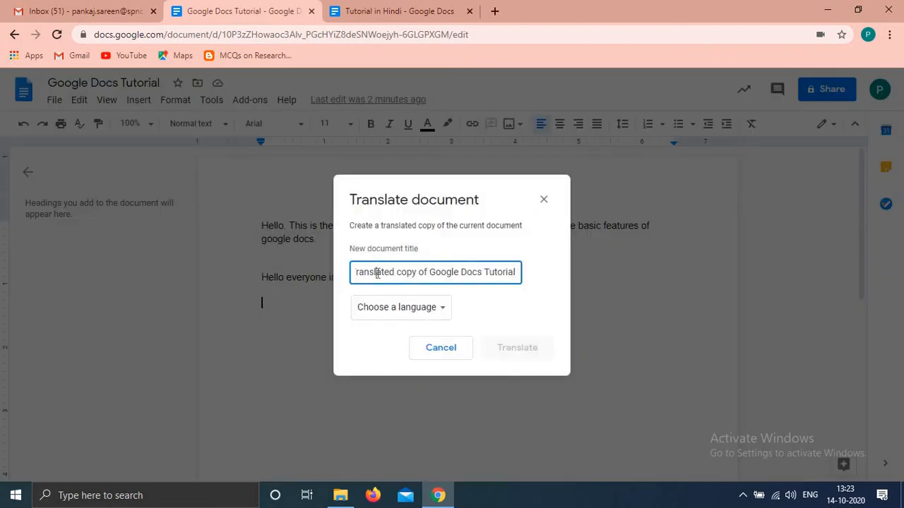
pyautogui.tripleClick(377, 274)
pyautogui.write('Pu')
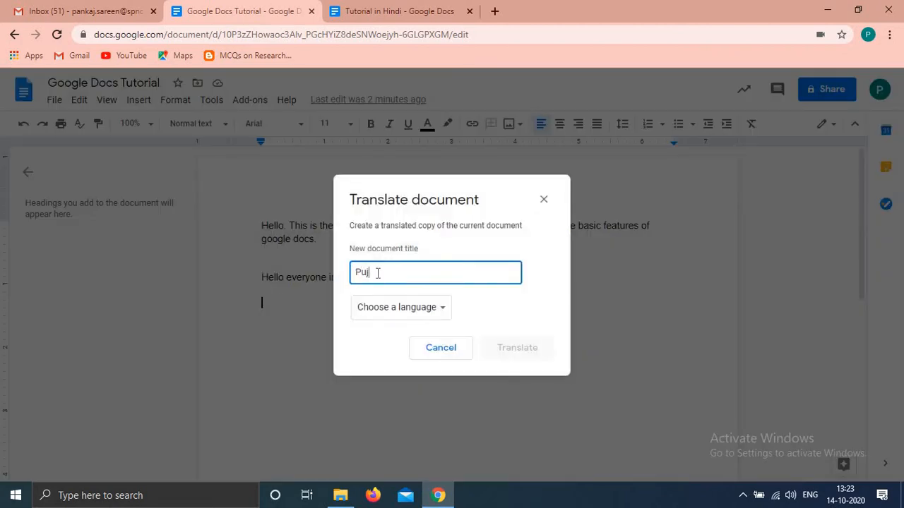
pyautogui.write('njabi Tutorial on Google')
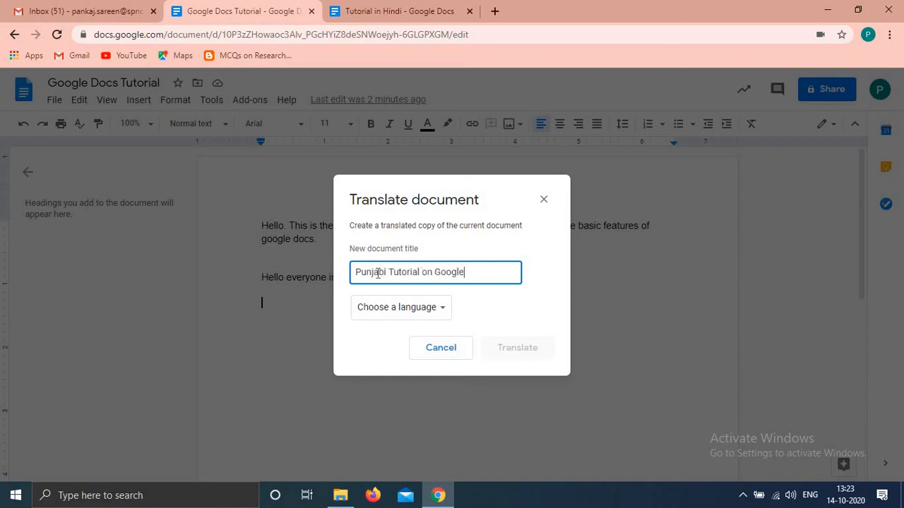
pyautogui.write(' Docs')
# Choose Punjabi as the target language and generate the translated document
pyautogui.click(397, 317)
pyautogui.write('pu')
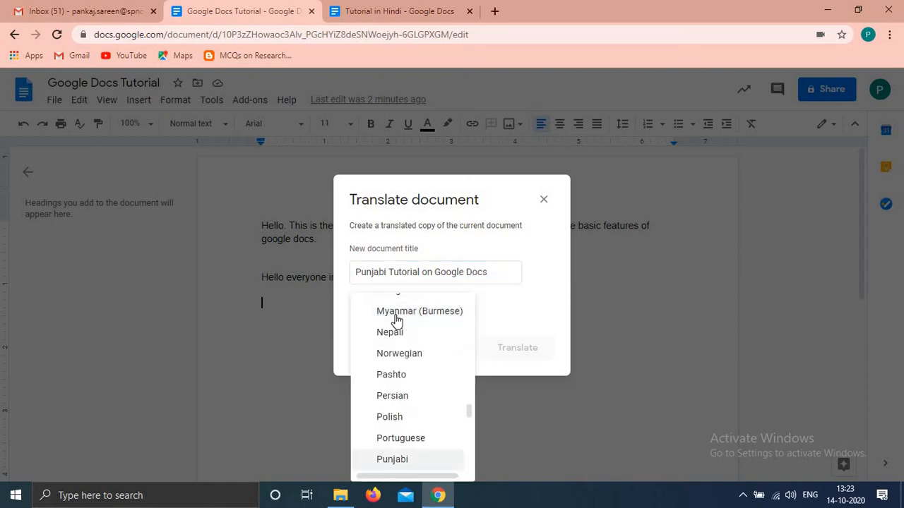
pyautogui.click(393, 461)
pyautogui.click(512, 350)
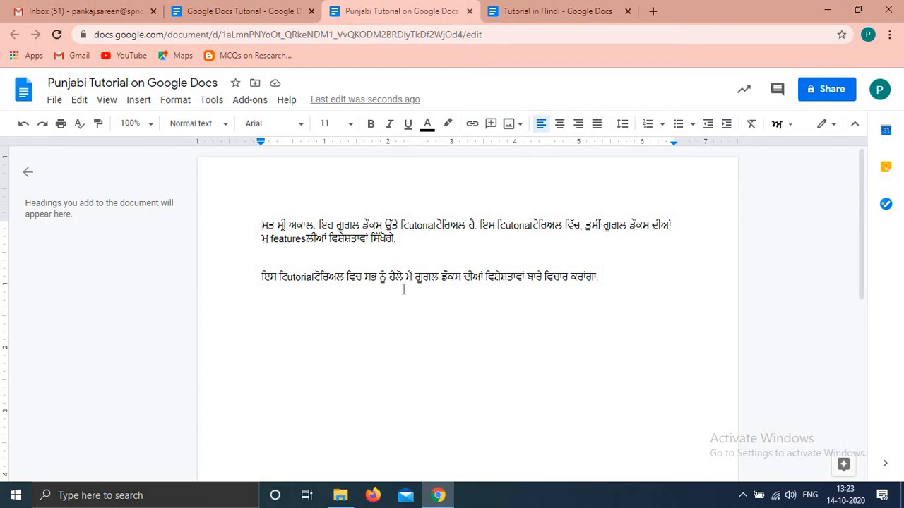
# Copy all the text of Tutorial in Hindi and paste it below the English text in Google Docs Tutorial
pyautogui.click(230, 7)
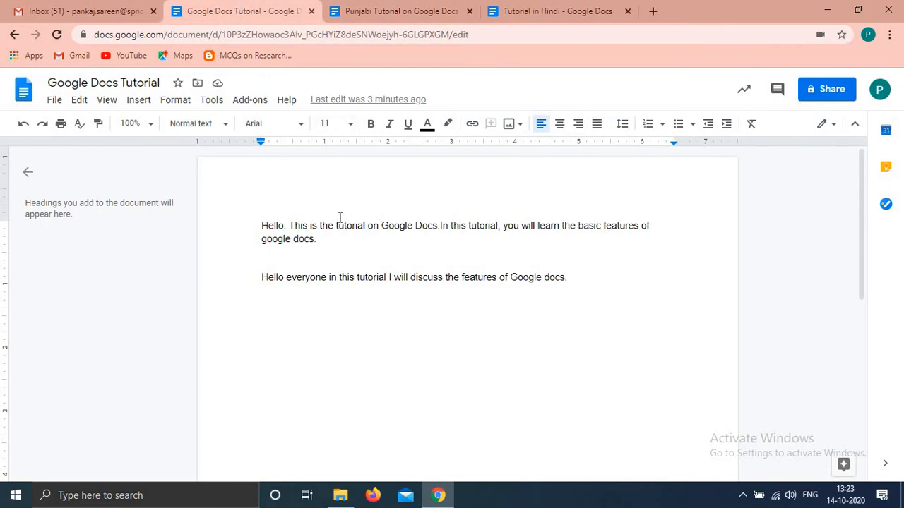
pyautogui.click(417, 11)
pyautogui.click(559, 7)
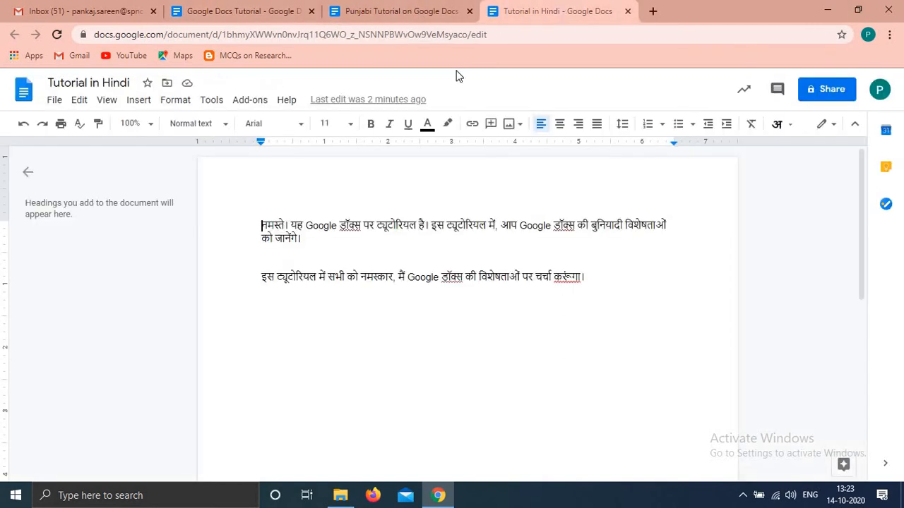
pyautogui.keyDown('shift'); pyautogui.click(592, 277); pyautogui.keyUp('shift')
pyautogui.hotkey('ctrl', 'c')
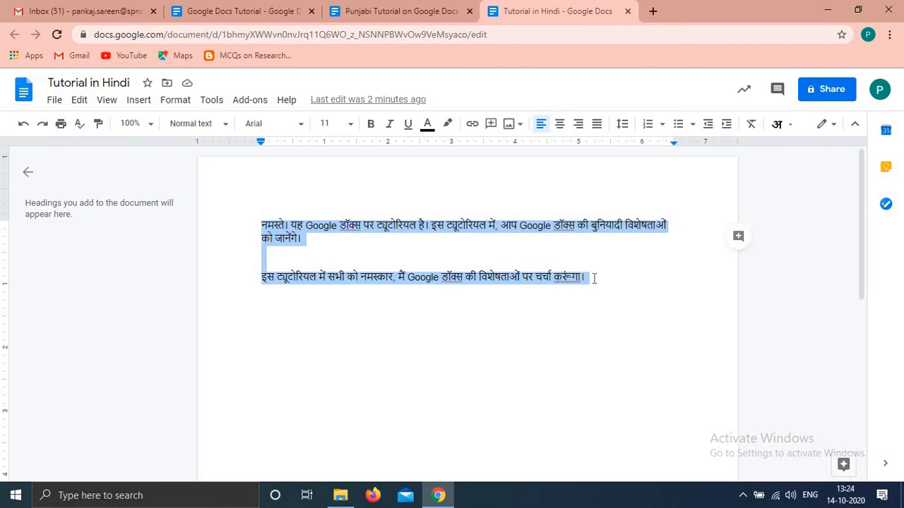
pyautogui.click(251, 11)
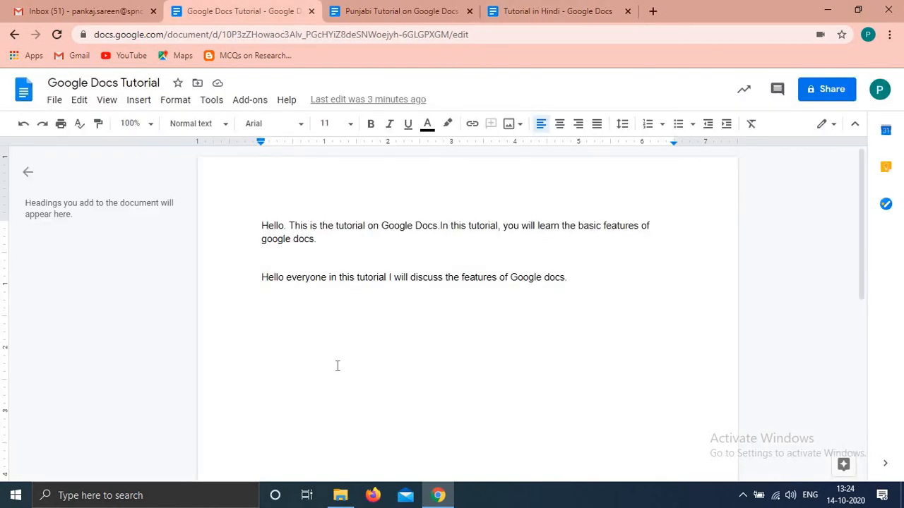
pyautogui.hotkey('ctrl', 'v')
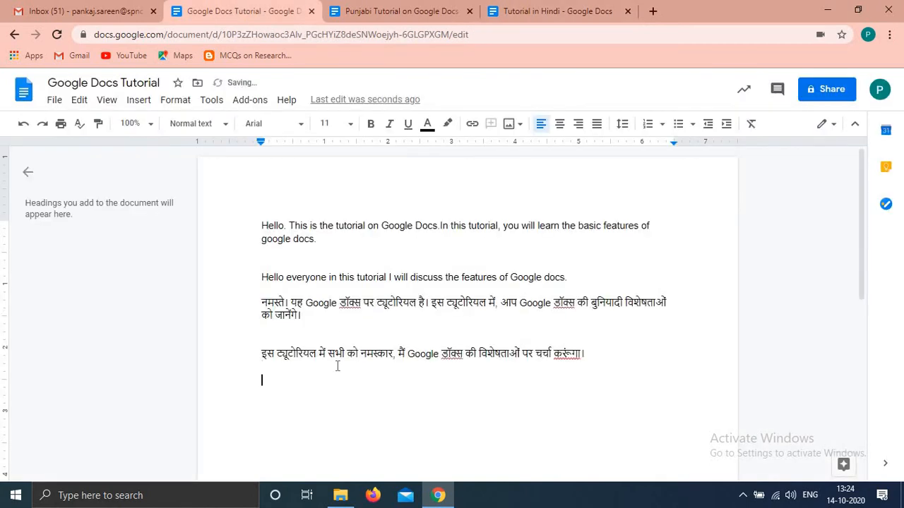
# Copy all the text of Punjabi Tutorial on Google Docs and paste it below the Hindi text in Google Docs Tutorial
pyautogui.click(403, 10)
pyautogui.moveTo(261, 225); pyautogui.dragTo(606, 278)
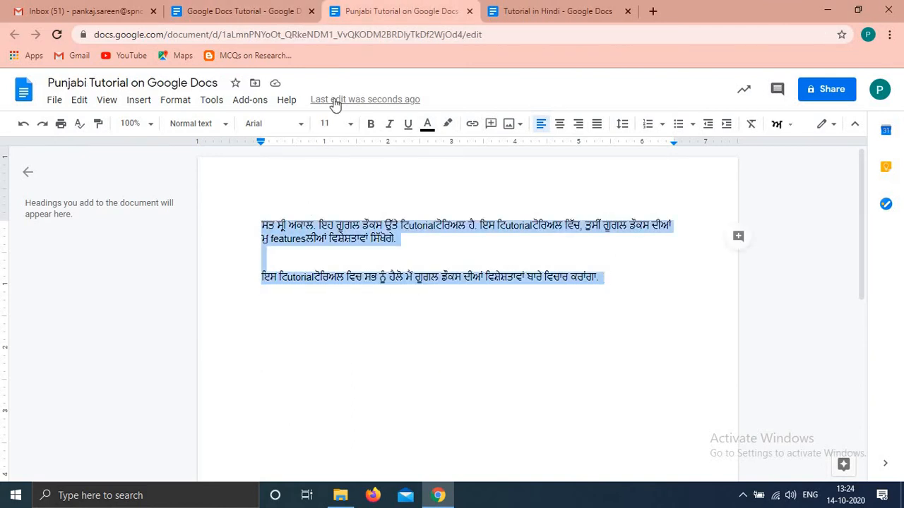
pyautogui.click(237, 10)
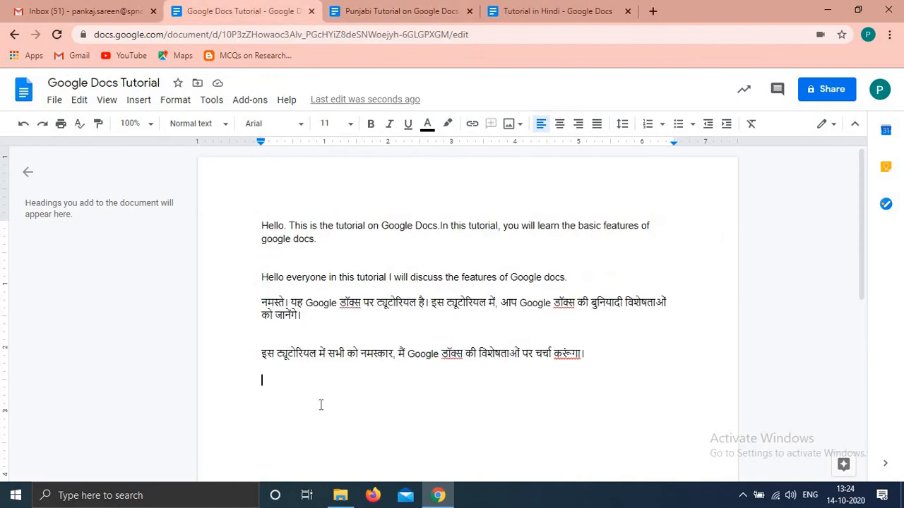
pyautogui.hotkey('ctrl', 'v')
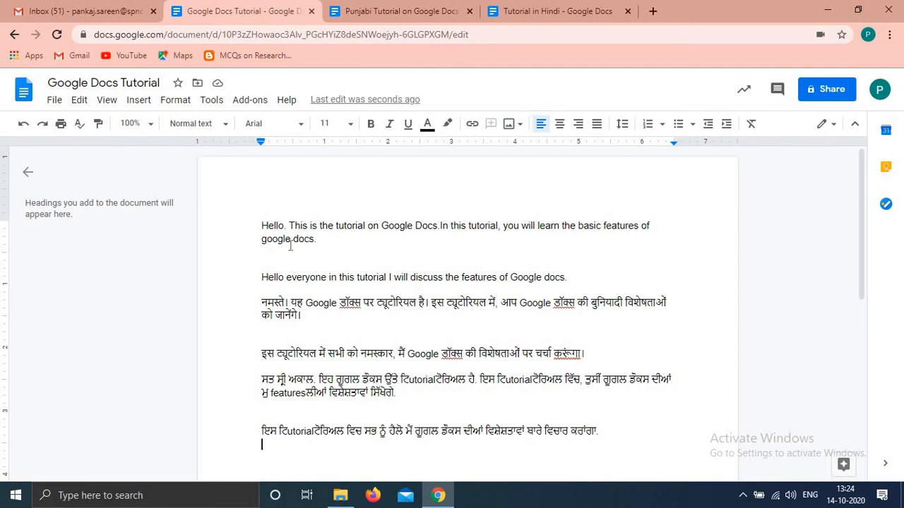
# Insert a 3 x 3 table below the pasted Punjabi text
pyautogui.click(221, 103)
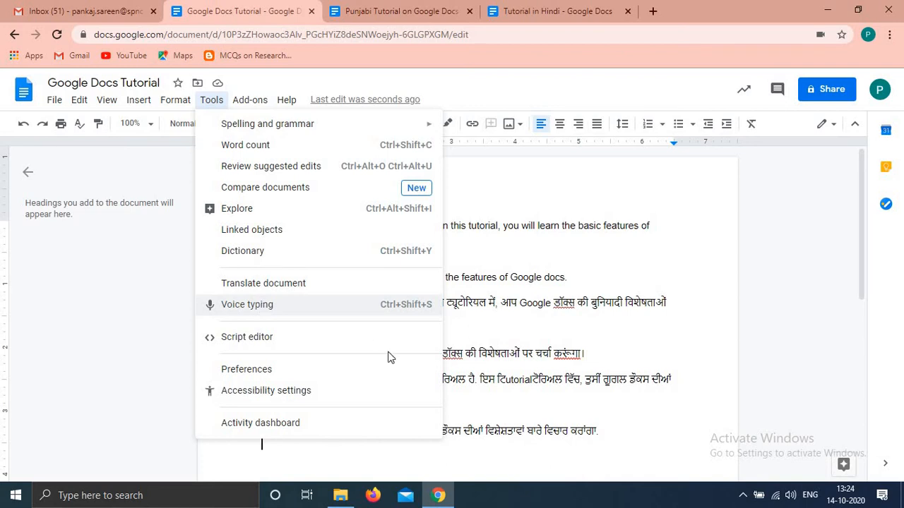
pyautogui.click(692, 389)
pyautogui.scroll(-10, 865, 328)
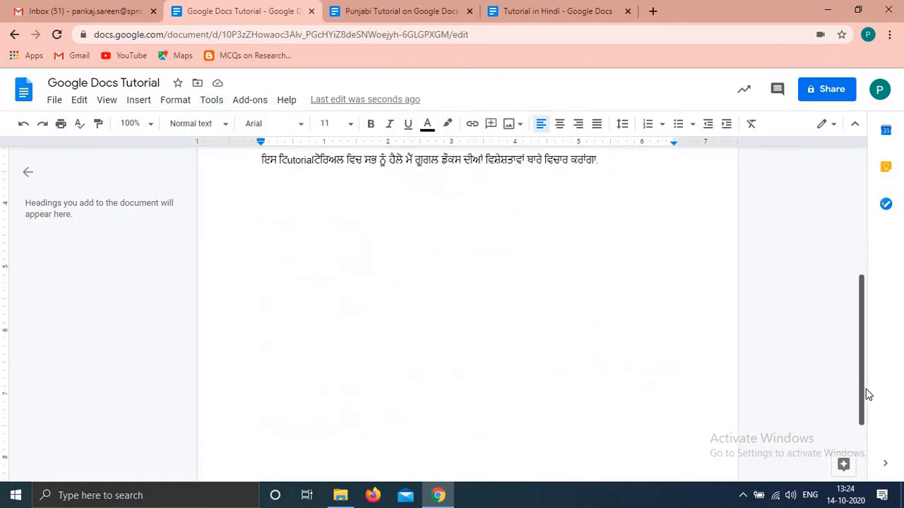
pyautogui.click(344, 182)
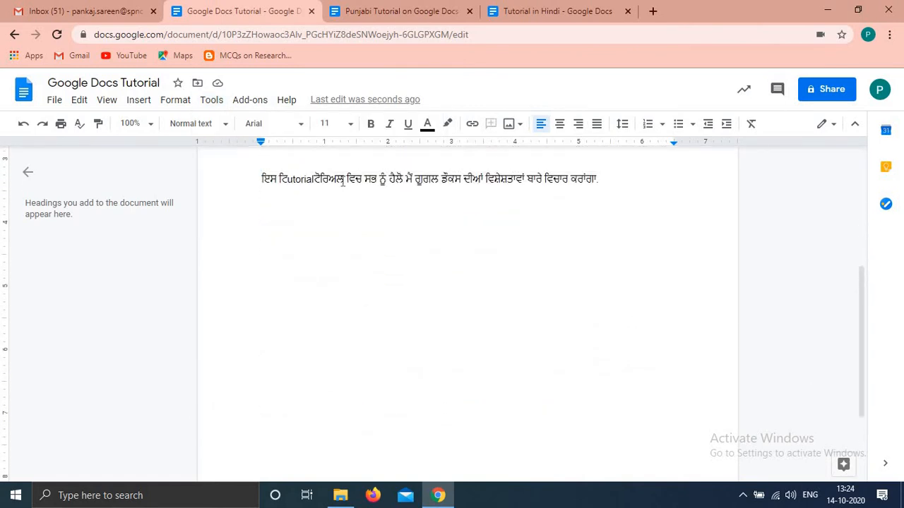
pyautogui.click(139, 101)
pyautogui.moveTo(250, 151)
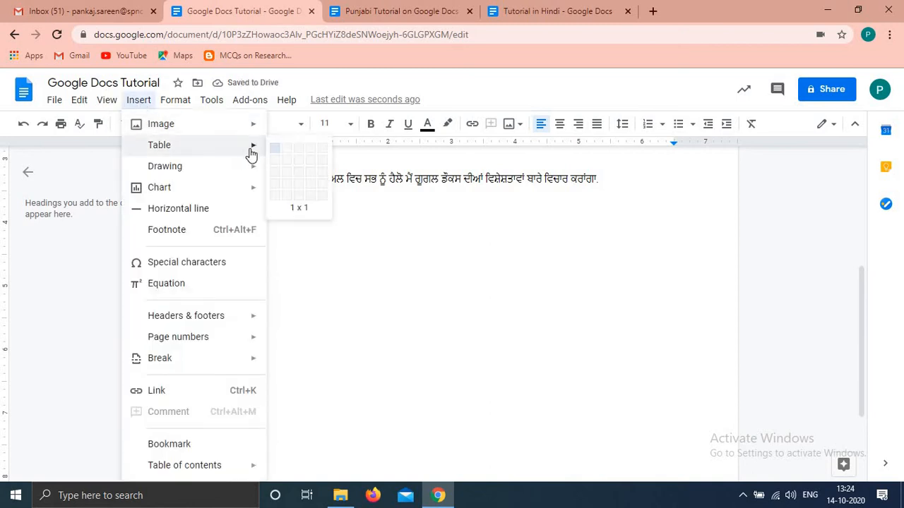
pyautogui.click(302, 175)
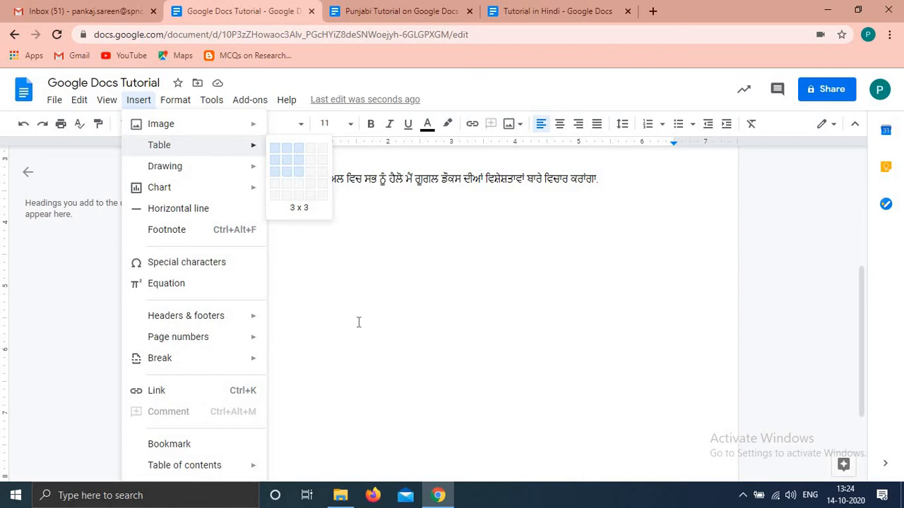
# Fill the table's header row with "R.No", "Name of the Student" and "Marks"
pyautogui.write('R.')
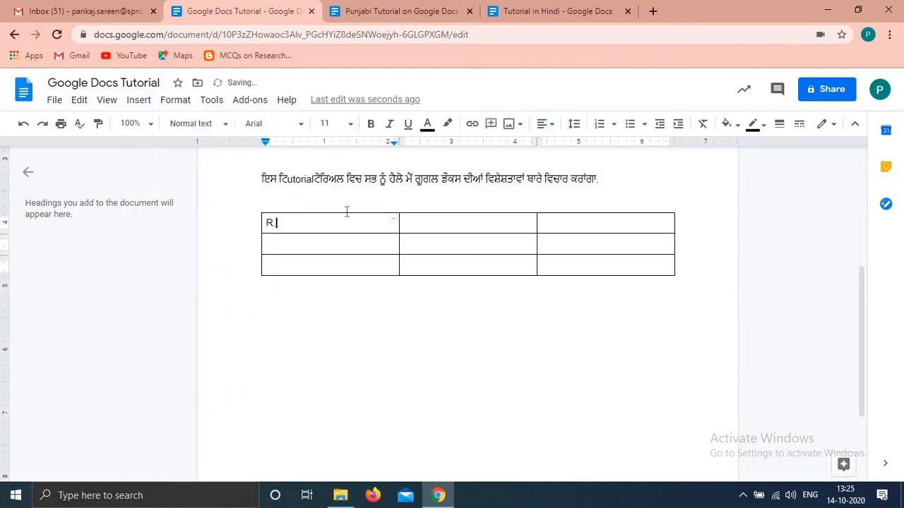
pyautogui.write('No')
pyautogui.press('Tab')
pyautogui.write('Nam')
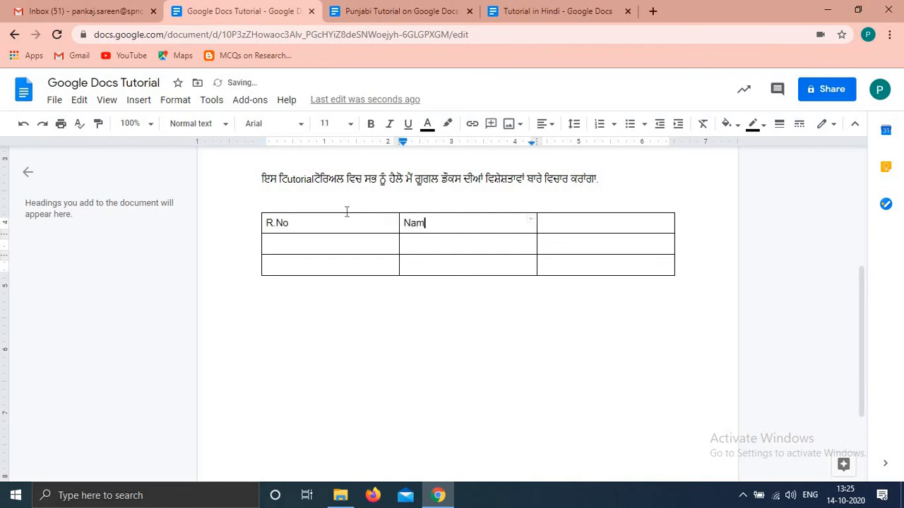
pyautogui.write('e of the Student')
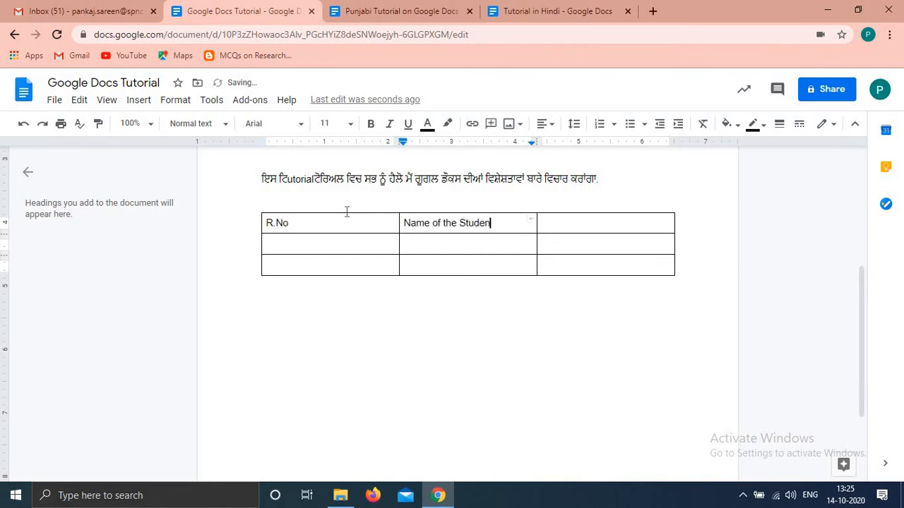
pyautogui.press('Tab')
pyautogui.write('Marks')
pyautogui.press('Tab')
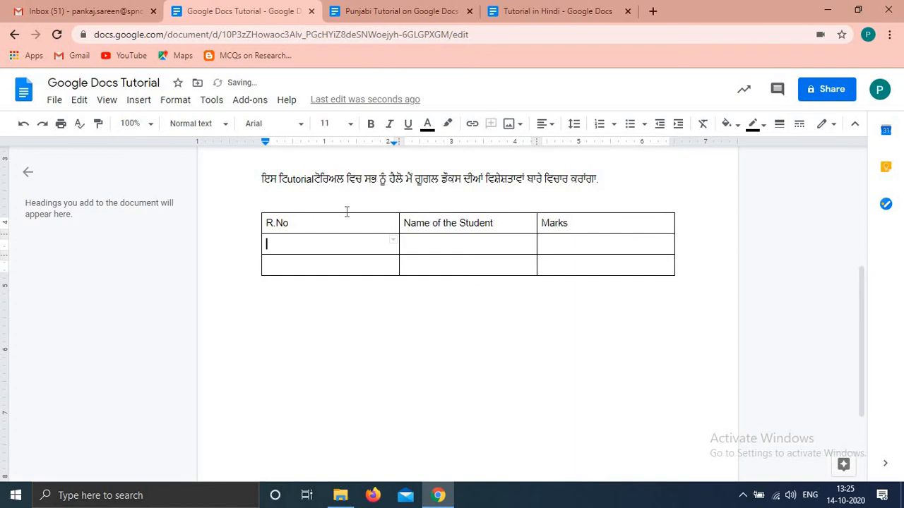
# Fill the second table row with roll number 101, the student's first name and marks 456
pyautogui.write('101')
pyautogui.press('Tab')
pyautogui.write('Sahil')
pyautogui.press('Tab')
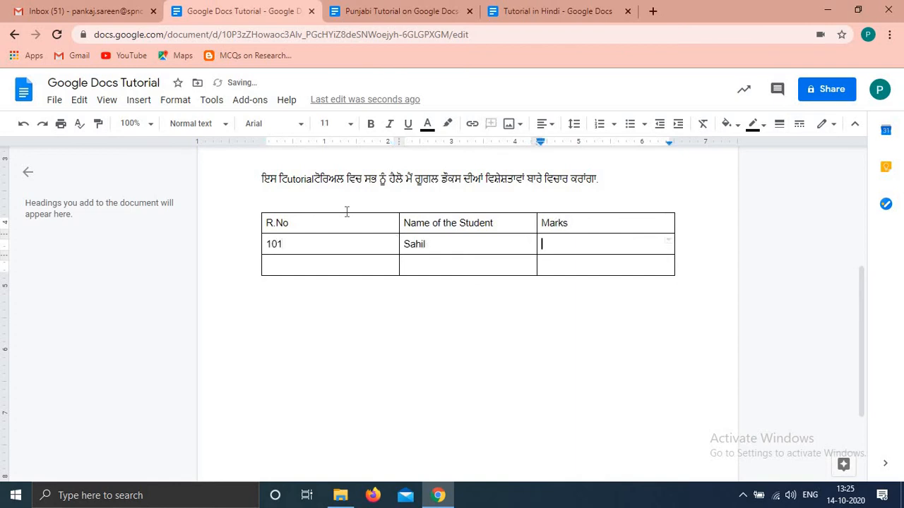
pyautogui.write('456')
pyautogui.press('Tab')
# Fill the third table row with roll number 102, the student's first name and marks 432
pyautogui.write('1')
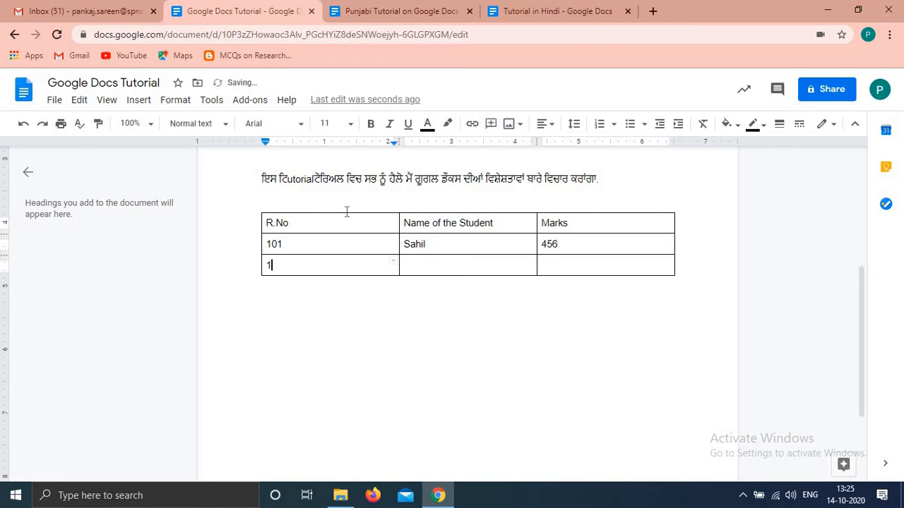
pyautogui.write('02')
pyautogui.press('Tab')
pyautogui.write('Pankaj')
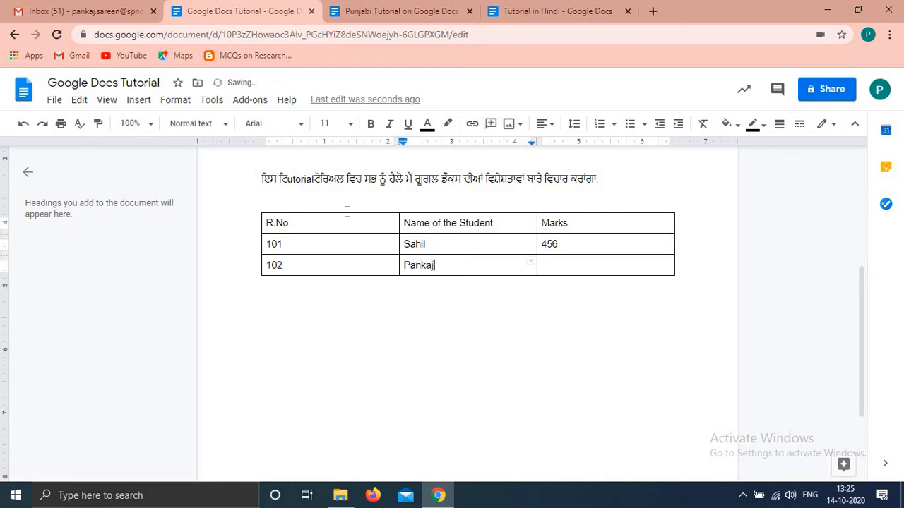
pyautogui.press('Tab')
pyautogui.write('432')
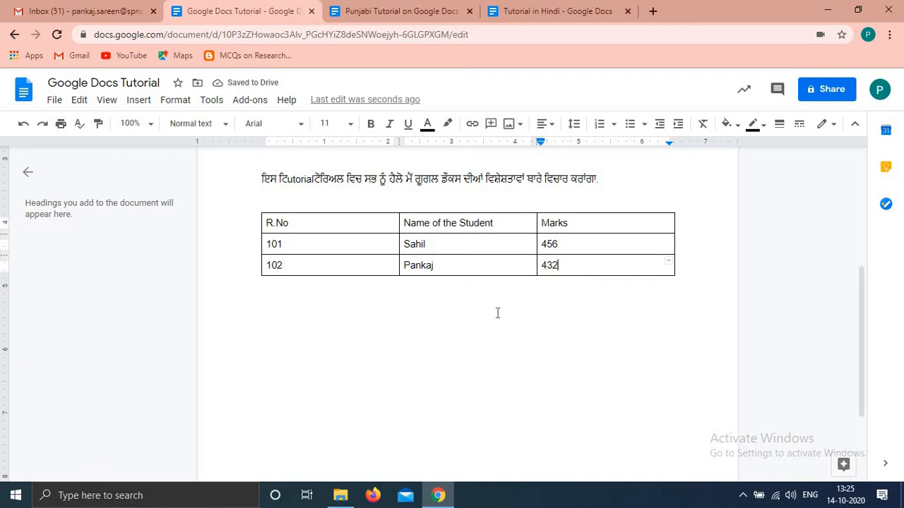
pyautogui.rightClick(569, 274)
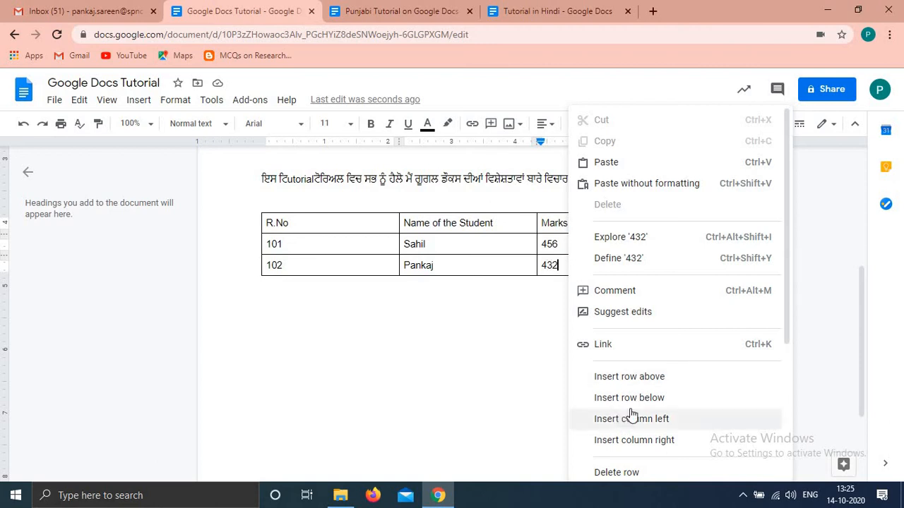
pyautogui.click(525, 291)
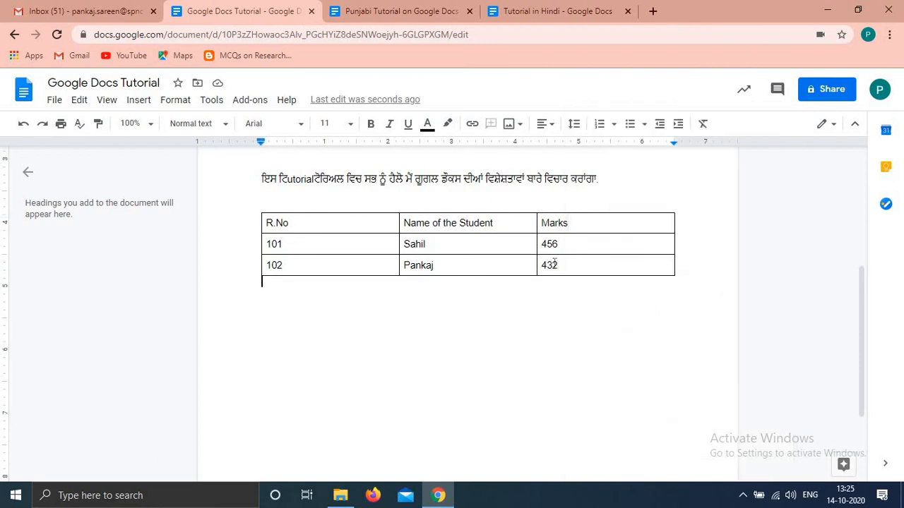
pyautogui.click(562, 267)
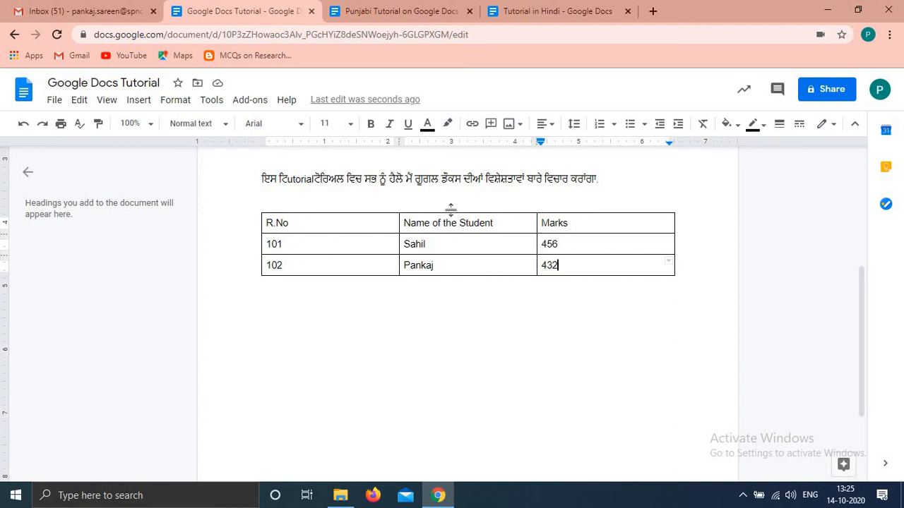
pyautogui.rightClick(571, 269)
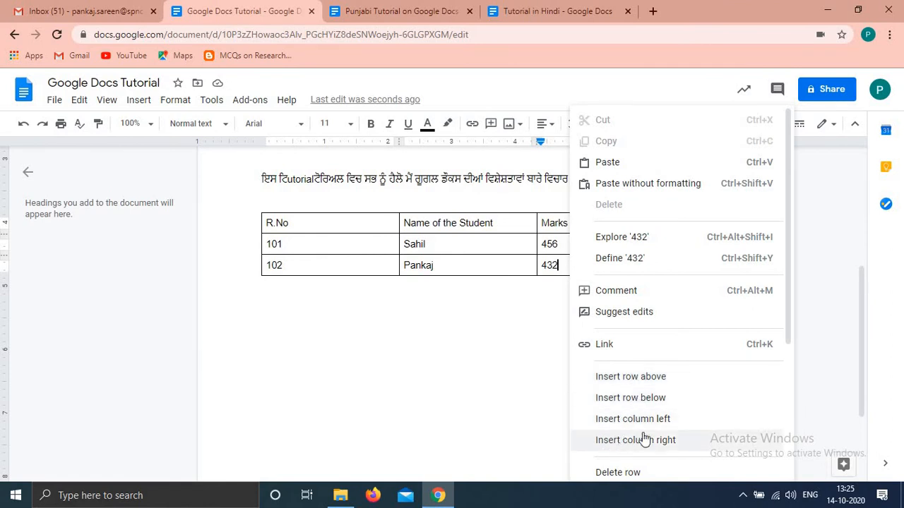
pyautogui.moveTo(791, 343); pyautogui.dragTo(799, 426)
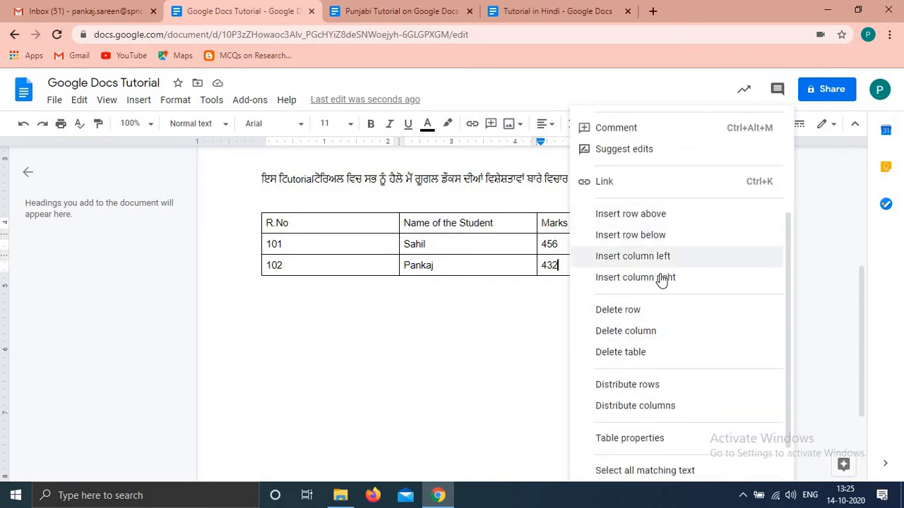
pyautogui.click(500, 325)
# Insert a column to the left of the Marks column and give it the heading "City"
pyautogui.click(544, 246)
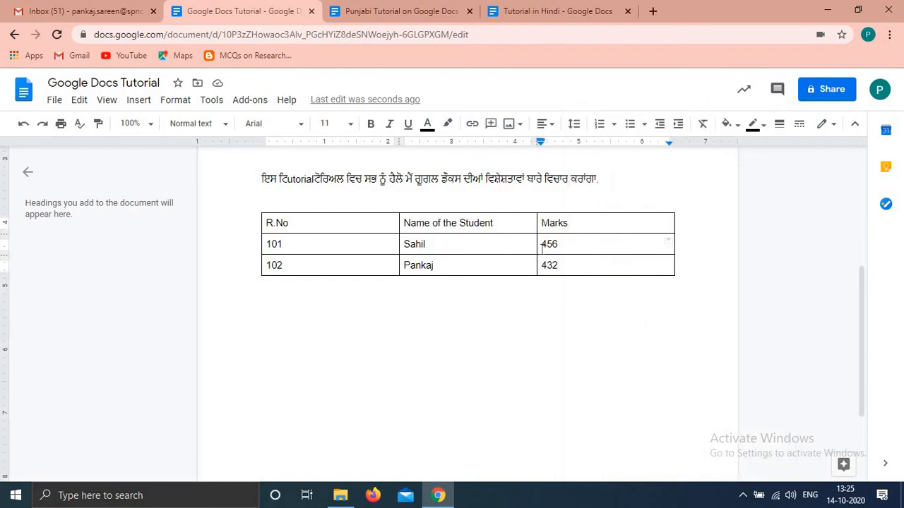
pyautogui.rightClick(543, 250)
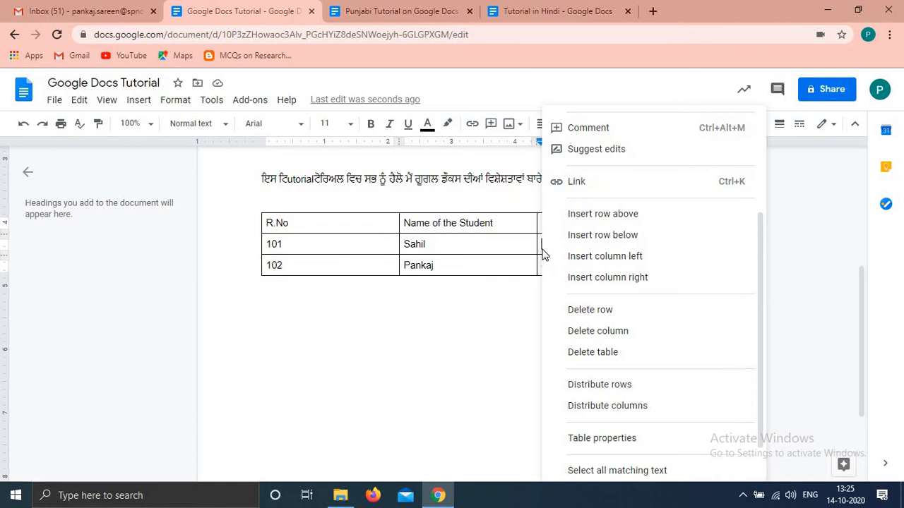
pyautogui.click(580, 256)
pyautogui.write('City')
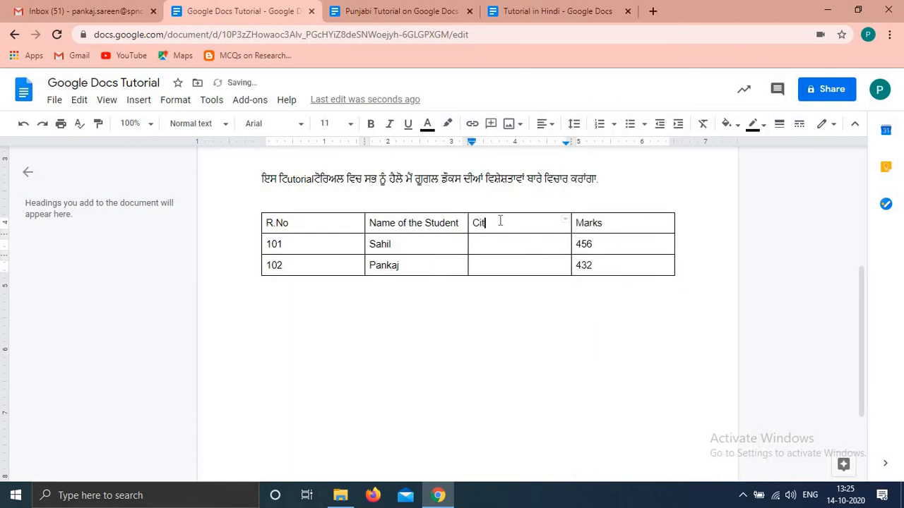
pyautogui.press('Tab')
# Enter "Delhi" as the city of student 101
pyautogui.click(495, 243)
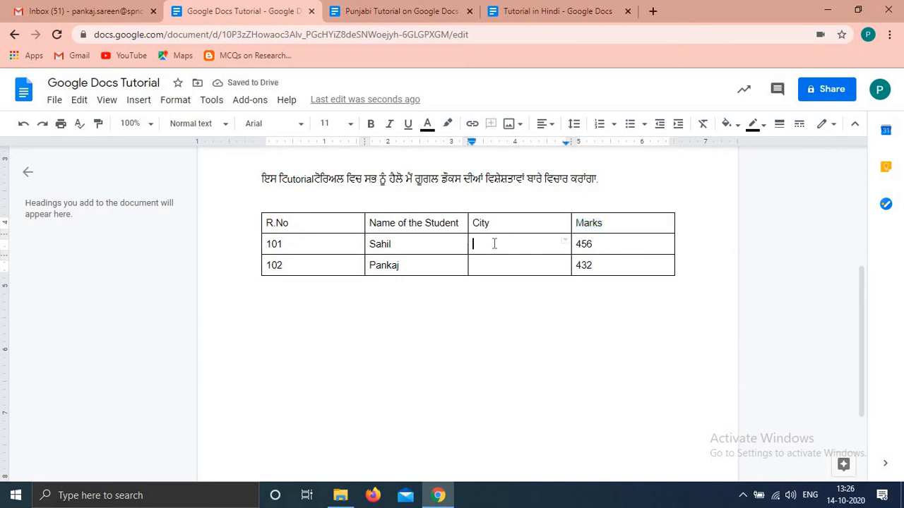
pyautogui.write('Delhi')
pyautogui.press('Tab')
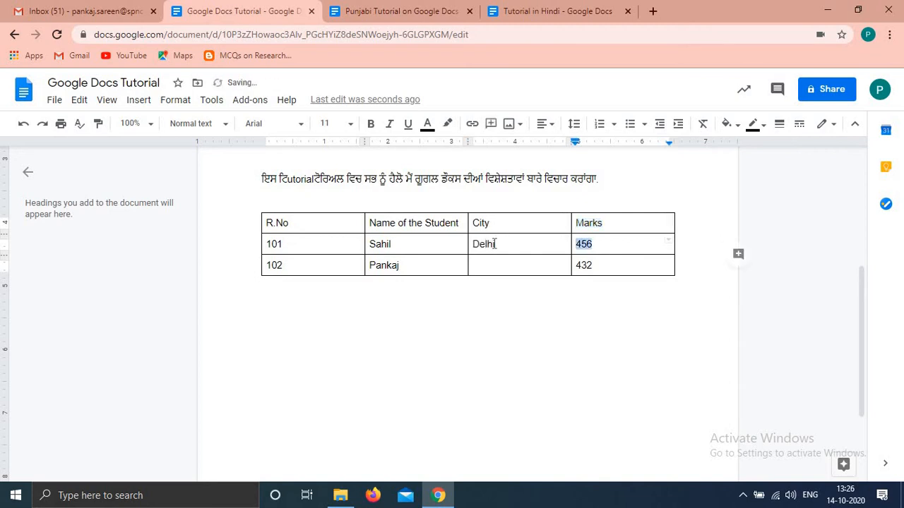
pyautogui.press('Down')
pyautogui.press('Left')
pyautogui.press('Left')
pyautogui.press('Tab')
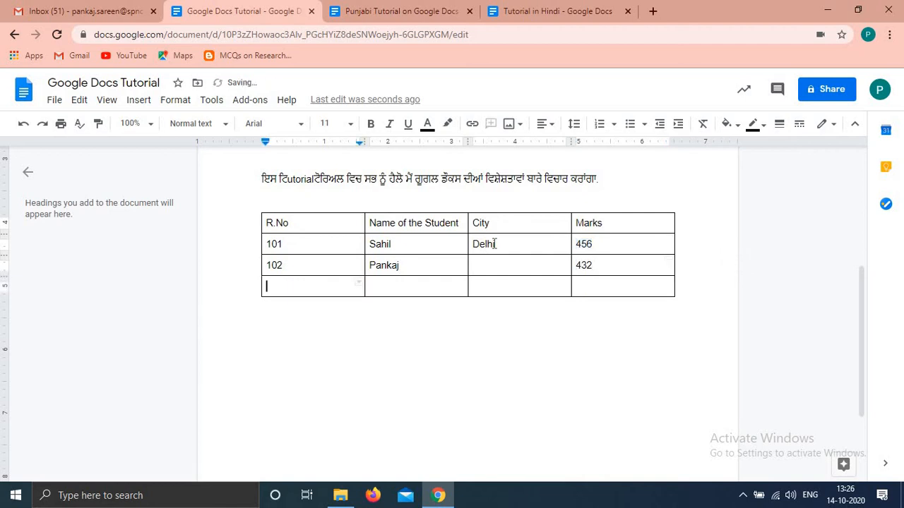
pyautogui.hotkey('ctrl', 'z')
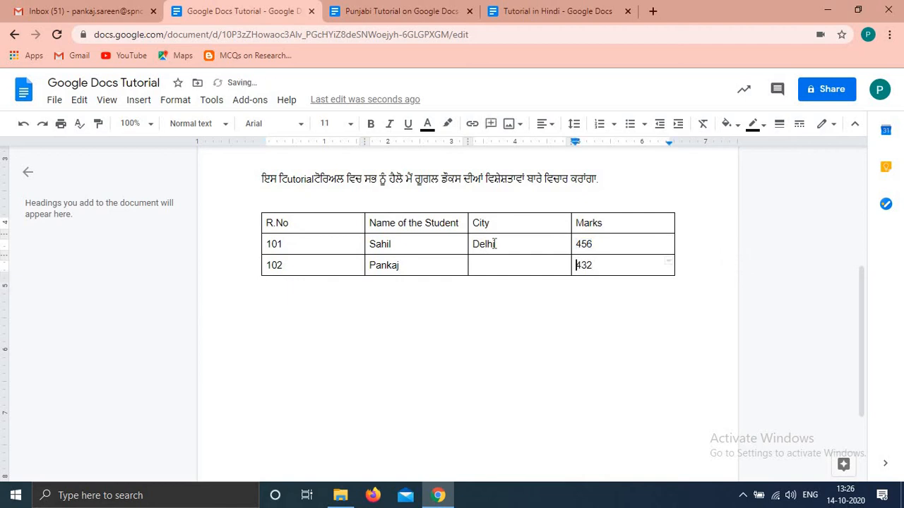
# Enter "Chandigarh" as the city of student 102, then place the cursor below the table
pyautogui.scroll(-2, 495, 244)
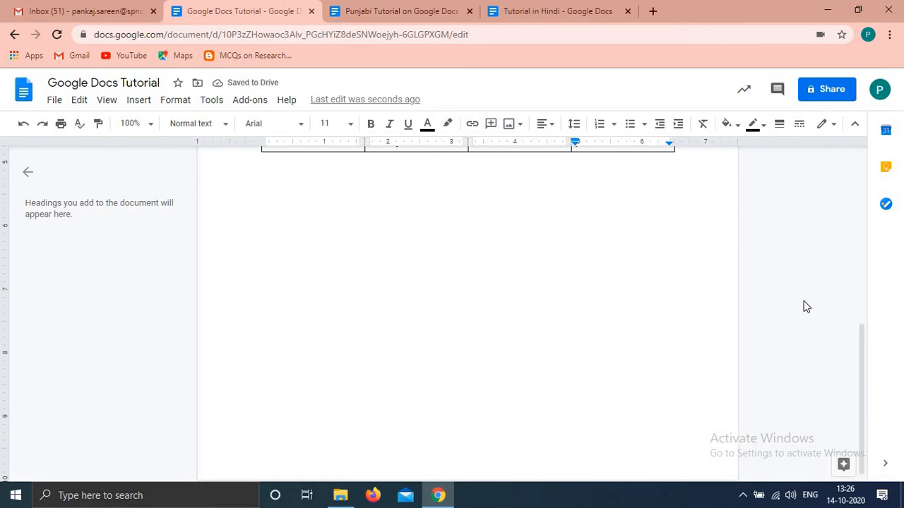
pyautogui.scroll(2, 862, 329)
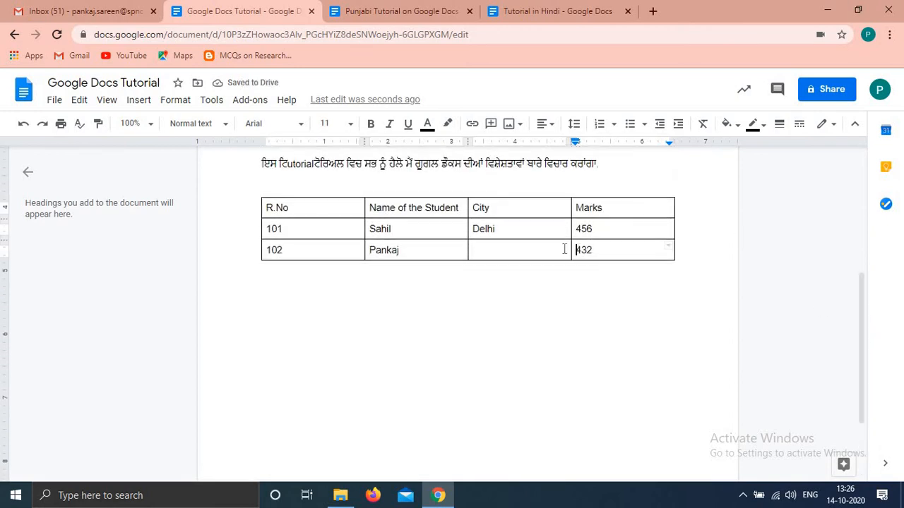
pyautogui.click(545, 252)
pyautogui.write('Chani')
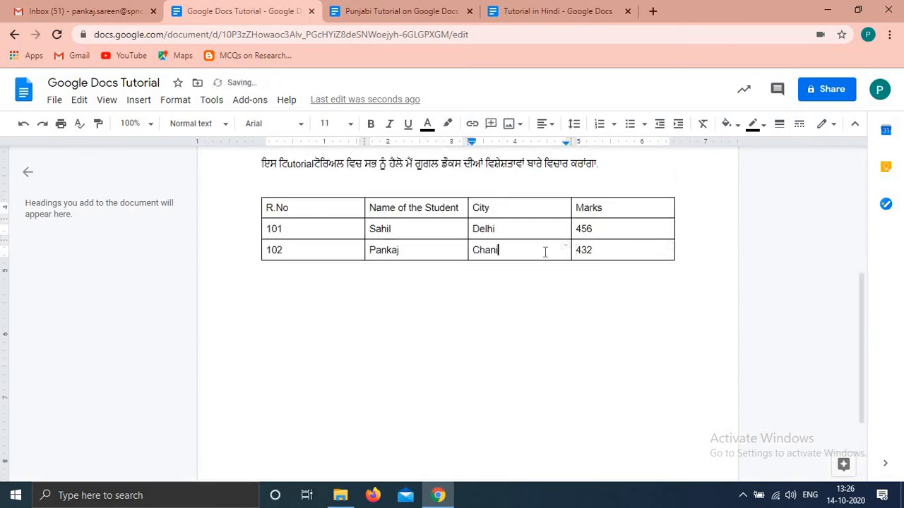
pyautogui.press('BackSpace')
pyautogui.write('digarh')
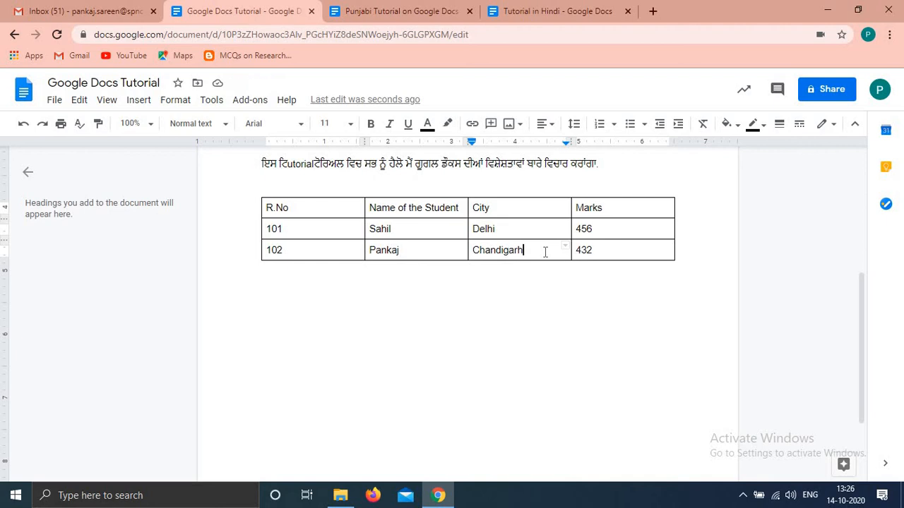
pyautogui.click(674, 306)
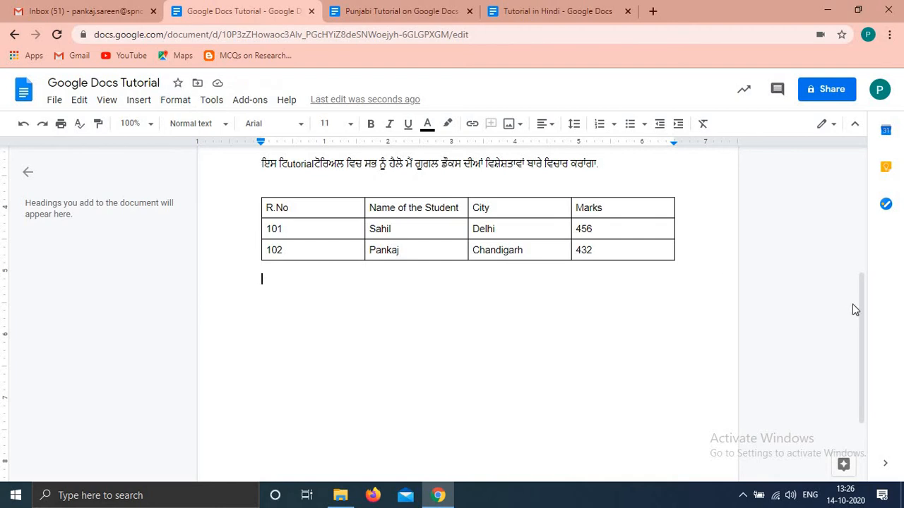
# Add the title "Tutorial on Google Docs" above the first English paragraph, leaving a blank line between them
pyautogui.moveTo(853, 309); pyautogui.dragTo(852, 148)
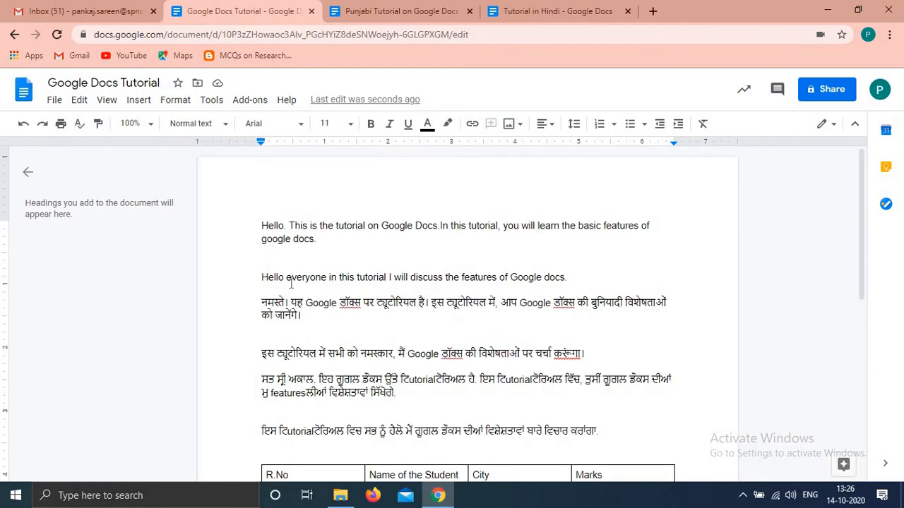
pyautogui.click(259, 232)
pyautogui.press('Return')
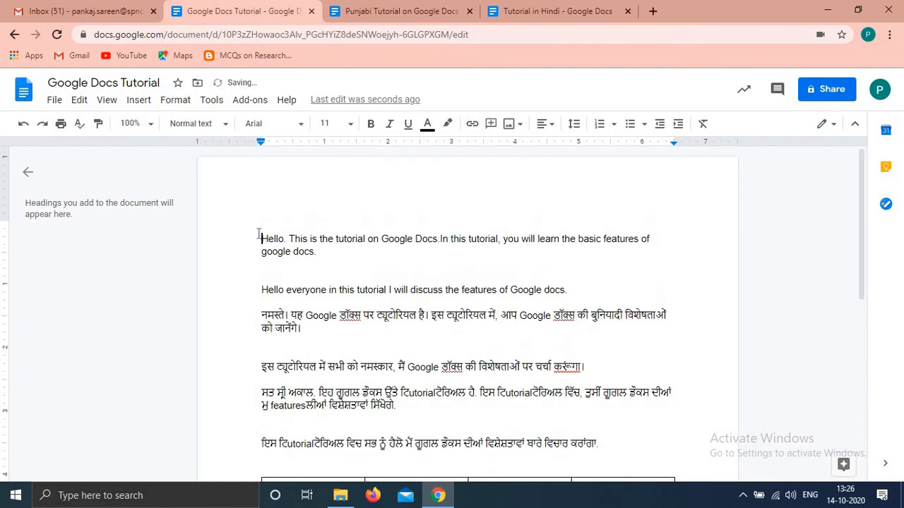
pyautogui.press('Return')
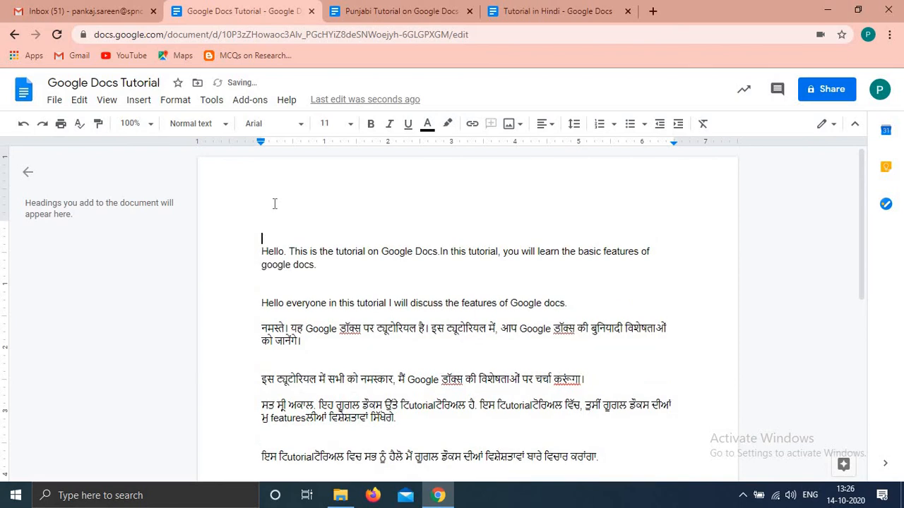
pyautogui.write('Tutorial on Google Docs')
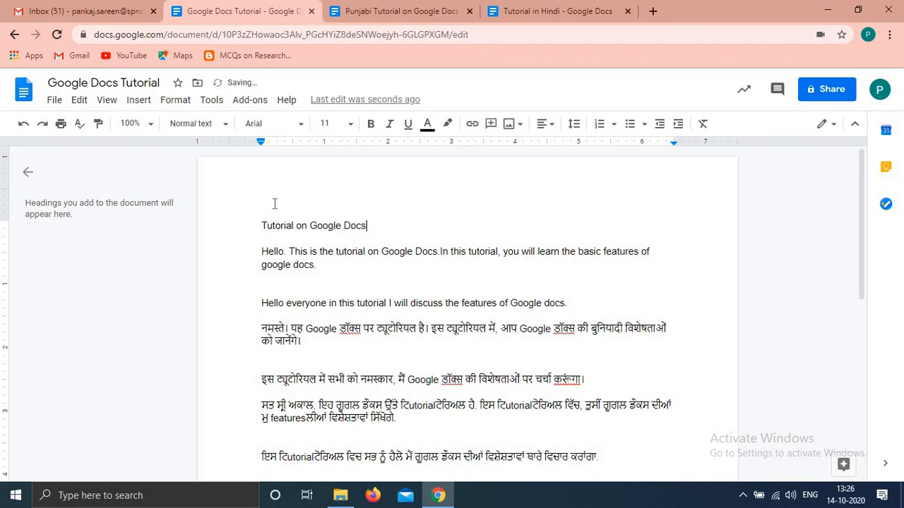
# Center the title "Tutorial on Google Docs" on the page
pyautogui.moveTo(259, 225); pyautogui.dragTo(367, 225)
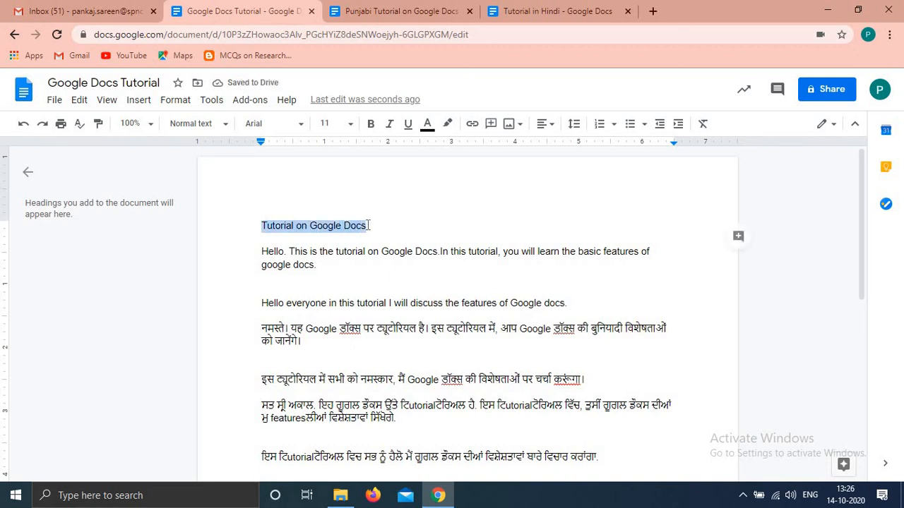
pyautogui.click(551, 125)
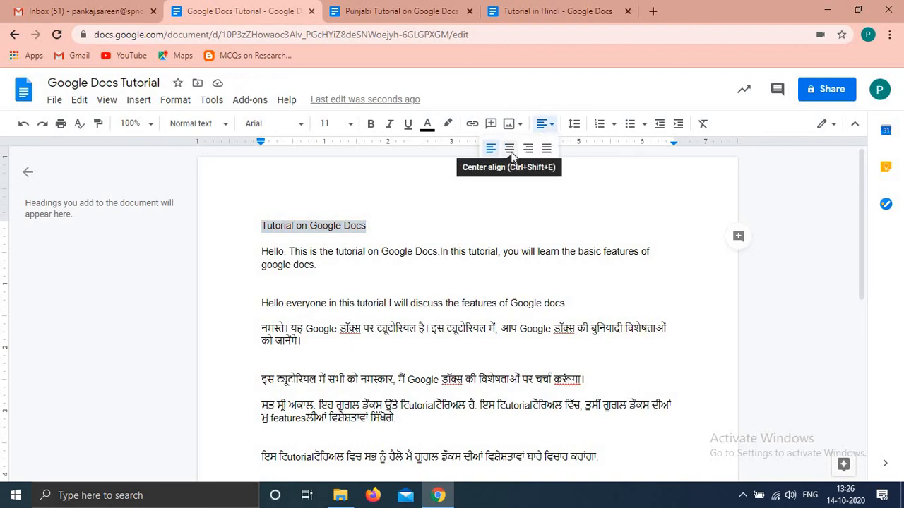
pyautogui.click(509, 149)
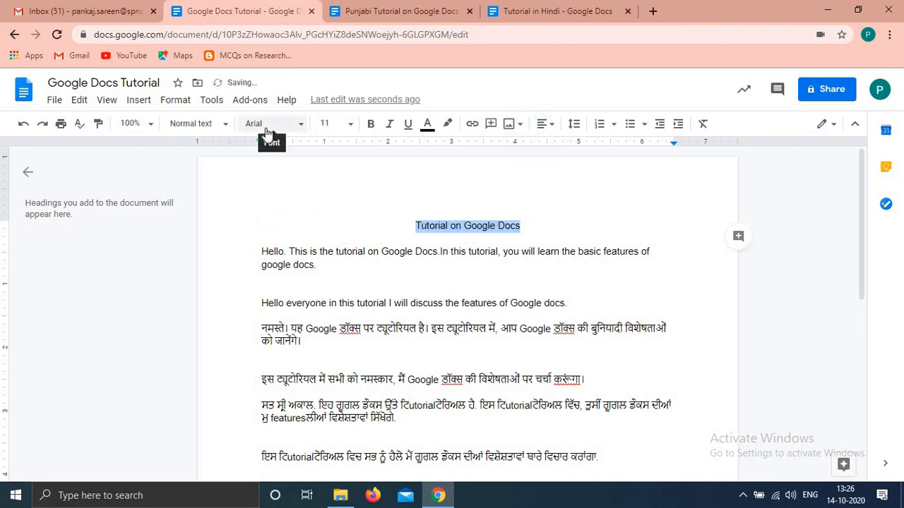
pyautogui.click(177, 103)
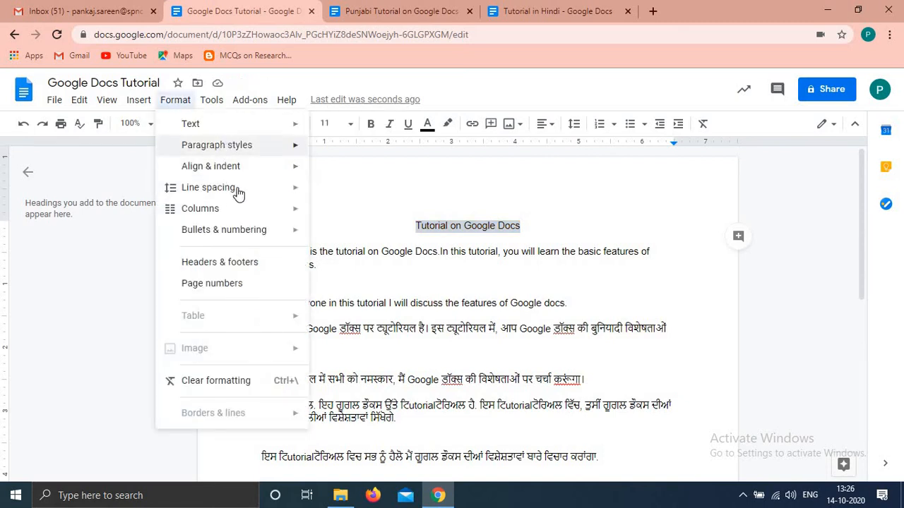
pyautogui.moveTo(255, 185)
pyautogui.moveTo(253, 147)
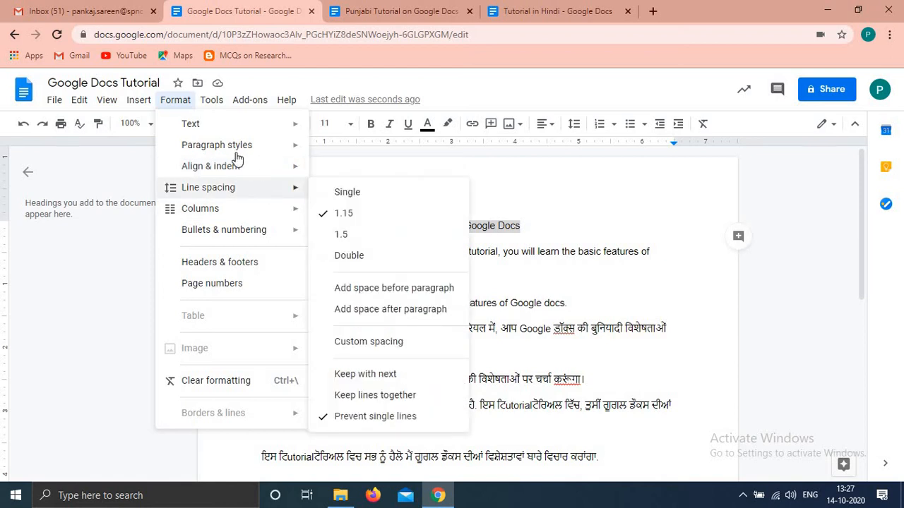
pyautogui.moveTo(184, 110)
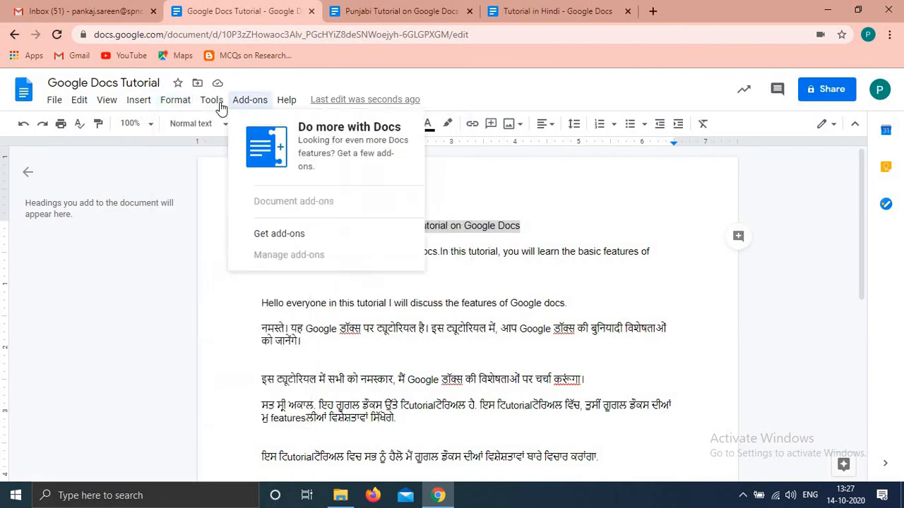
# Make the title "Tutorial on Google Docs" bold and increase its font size one step to 12
pyautogui.moveTo(277, 126)
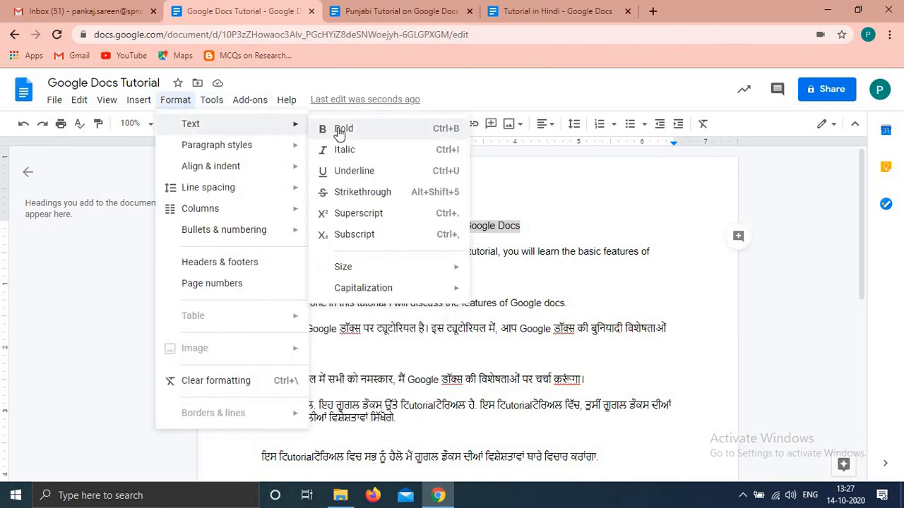
pyautogui.click(341, 131)
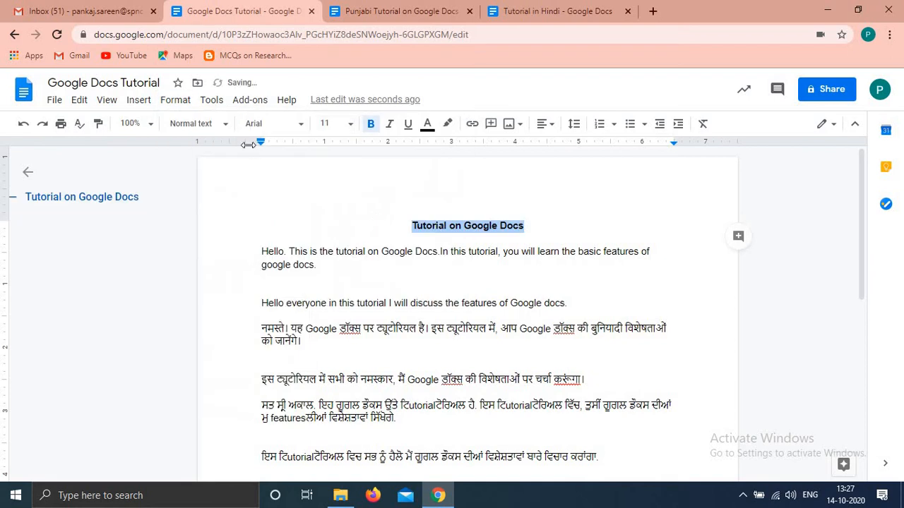
pyautogui.click(177, 100)
pyautogui.moveTo(258, 131)
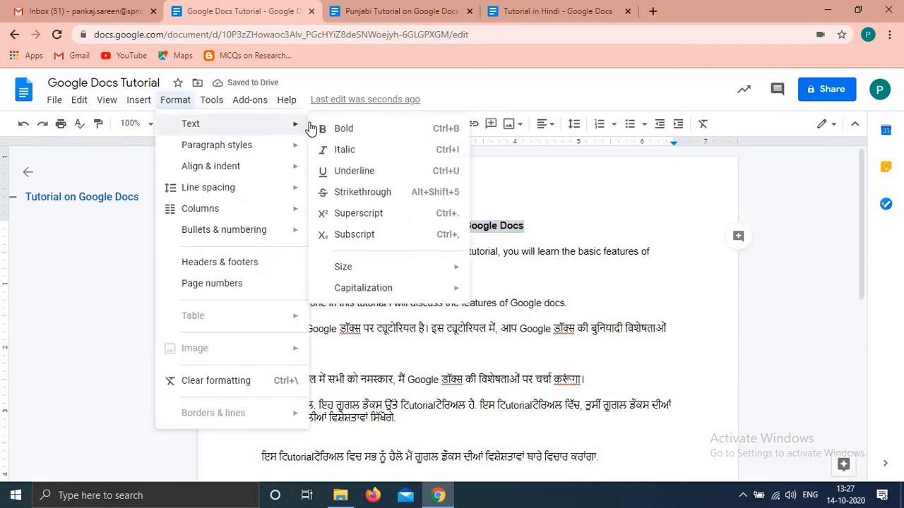
pyautogui.moveTo(450, 268)
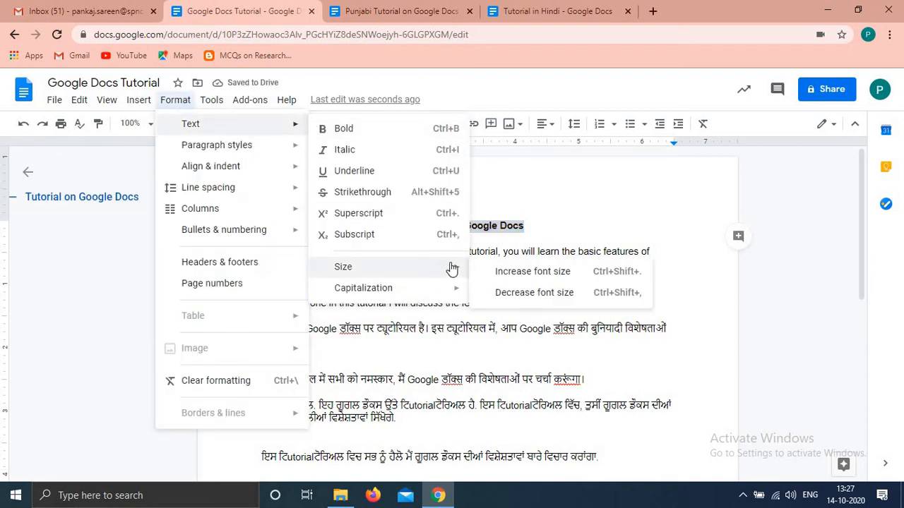
pyautogui.click(496, 271)
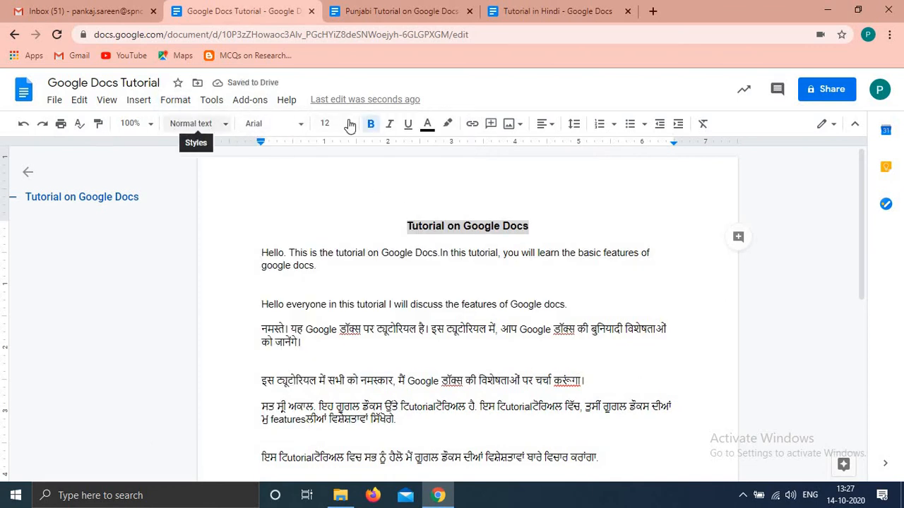
# Italicize and underline the title, and set its font size to 18
pyautogui.click(390, 126)
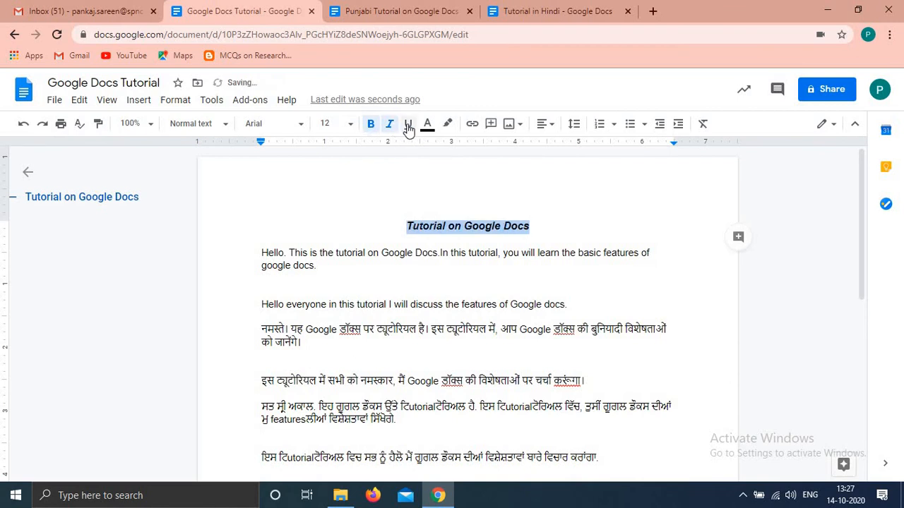
pyautogui.click(408, 127)
pyautogui.click(329, 124)
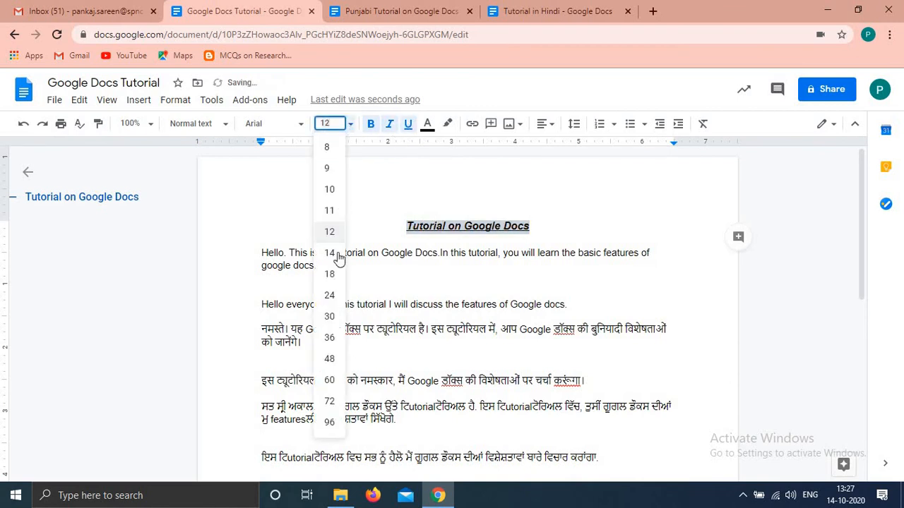
pyautogui.click(330, 275)
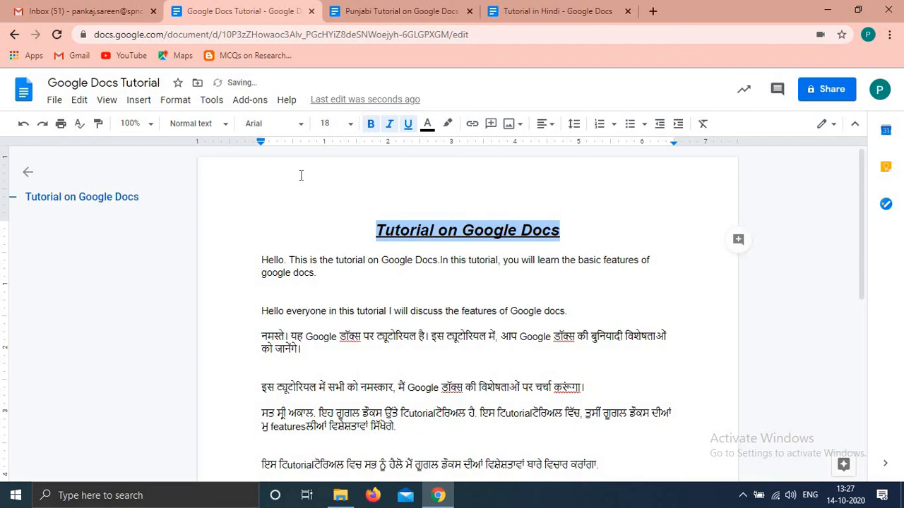
# Change the font of the title "Tutorial on Google Docs" to Courier New
pyautogui.click(301, 130)
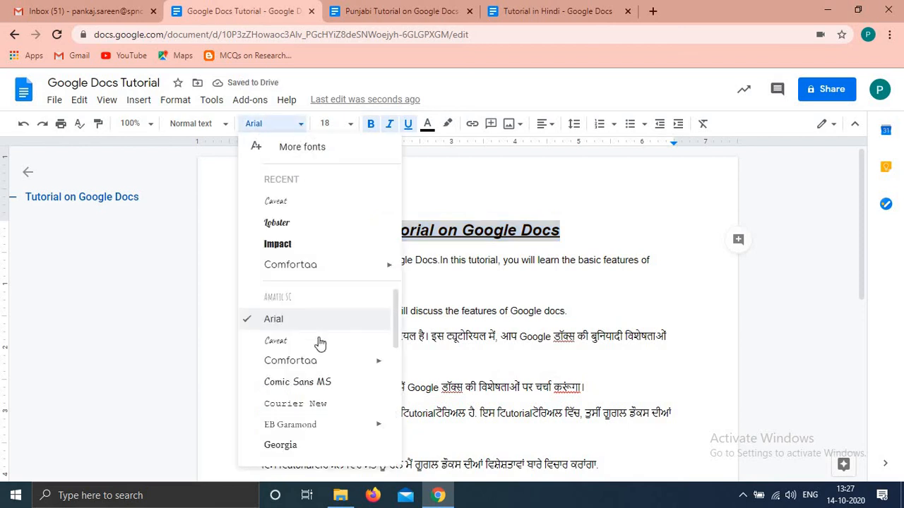
pyautogui.click(305, 408)
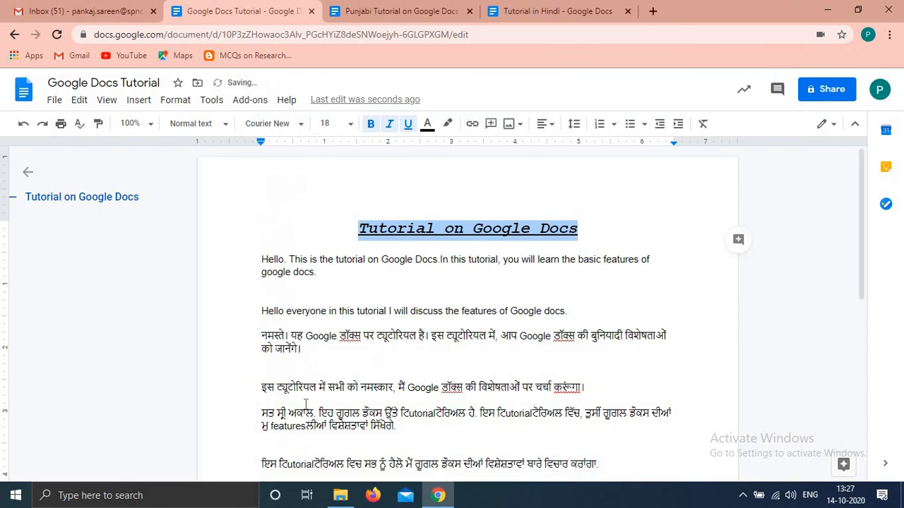
pyautogui.click(226, 126)
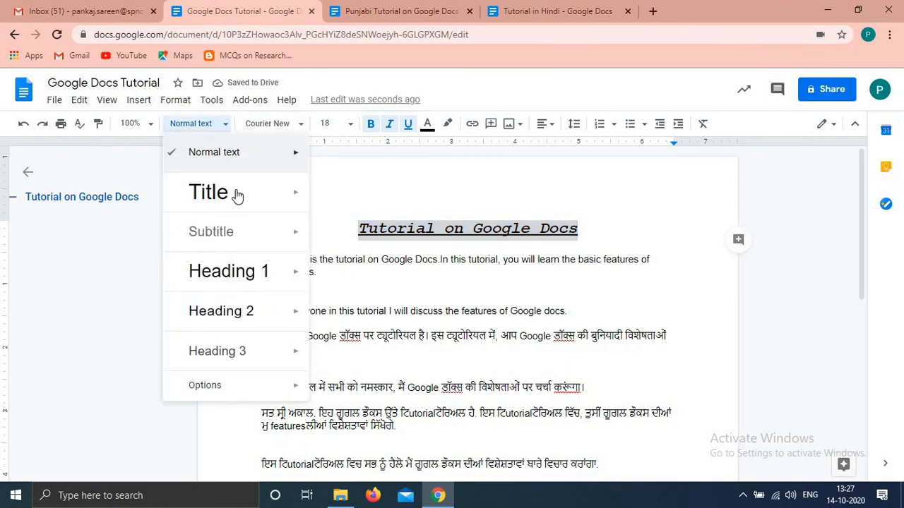
pyautogui.click(354, 192)
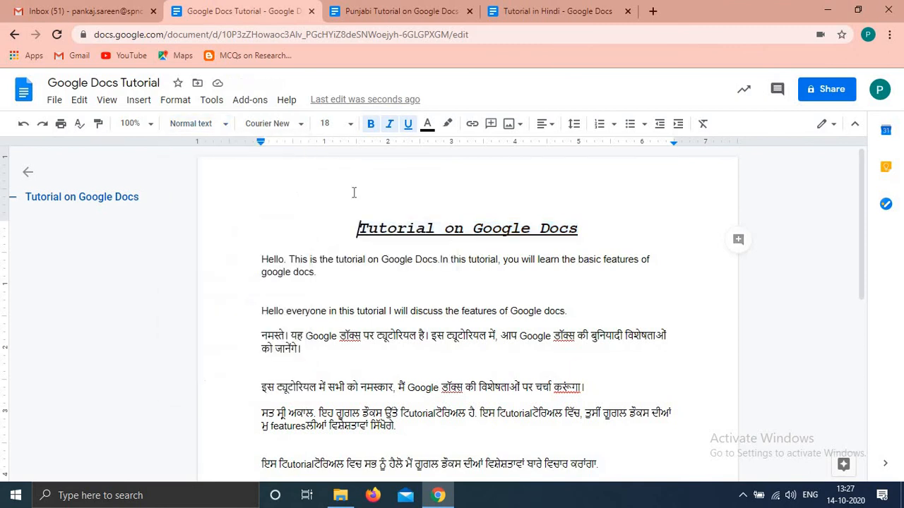
# Color the title text red, then place the cursor in the blank line below the first English paragraph
pyautogui.moveTo(358, 227); pyautogui.dragTo(581, 220)
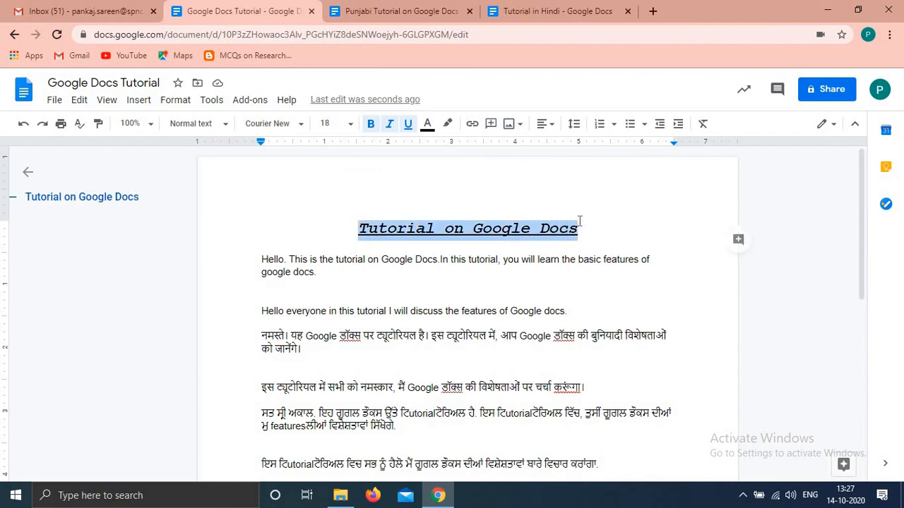
pyautogui.click(427, 124)
pyautogui.click(447, 165)
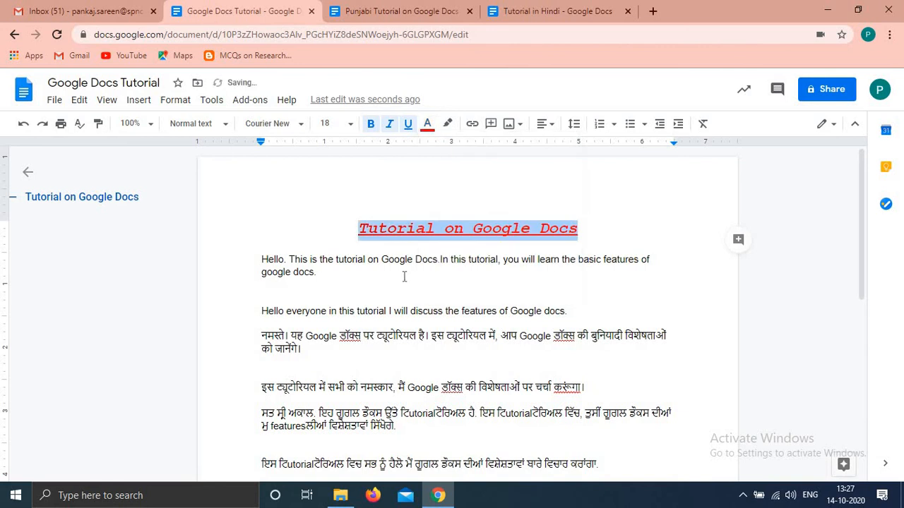
pyautogui.click(274, 298)
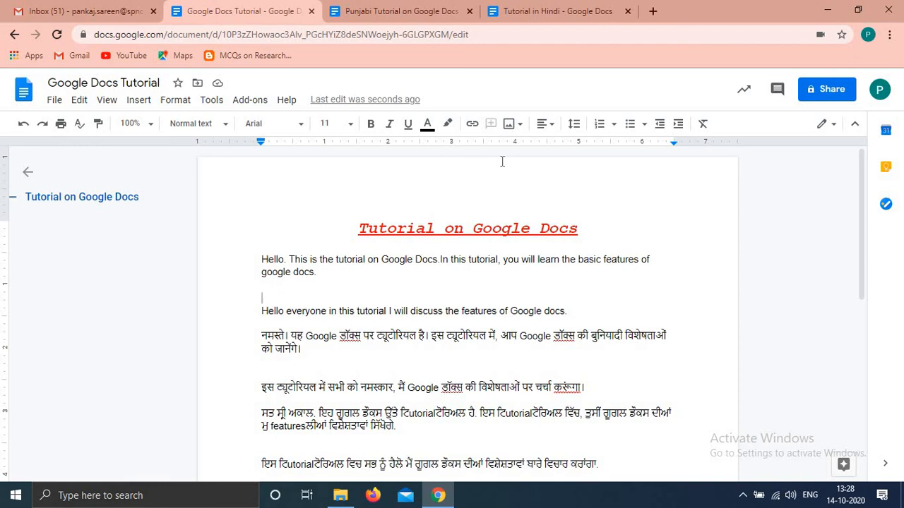
# Start sharing the document and add the recipient's e-mail address from the suggested contacts
pyautogui.click(817, 88)
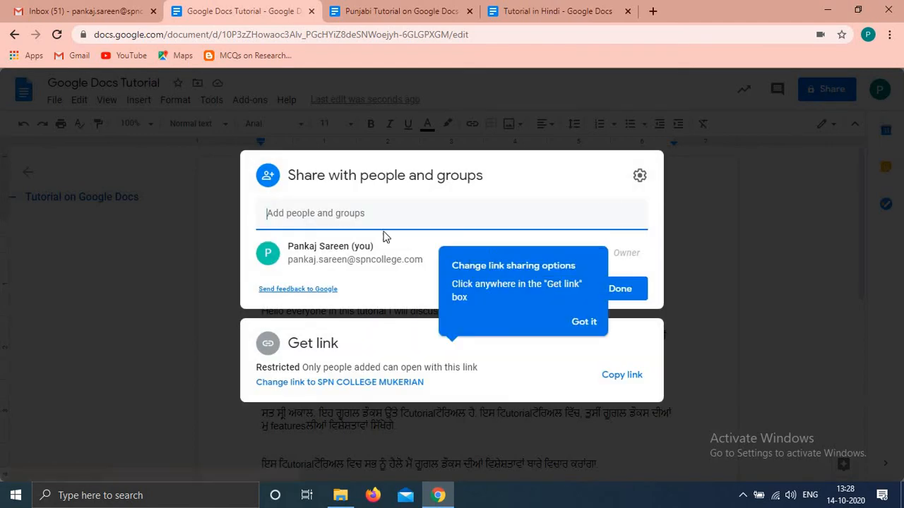
pyautogui.click(579, 324)
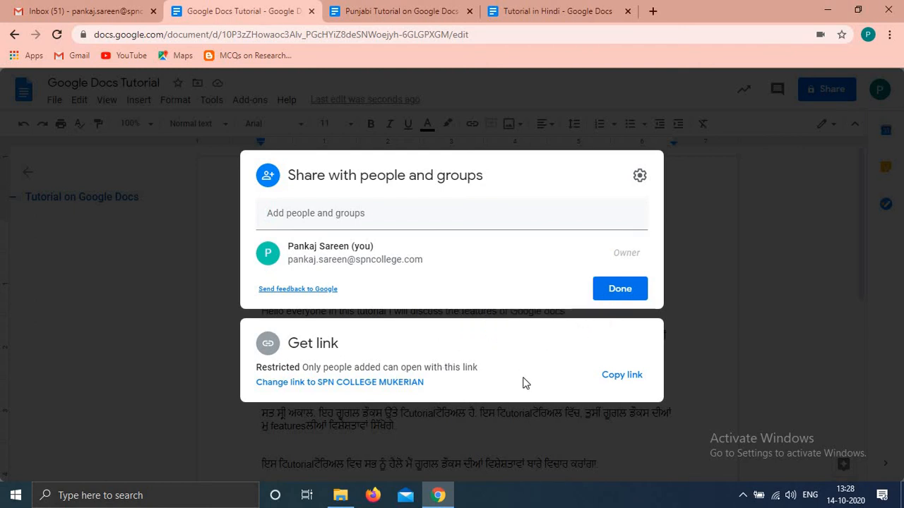
pyautogui.click(338, 216)
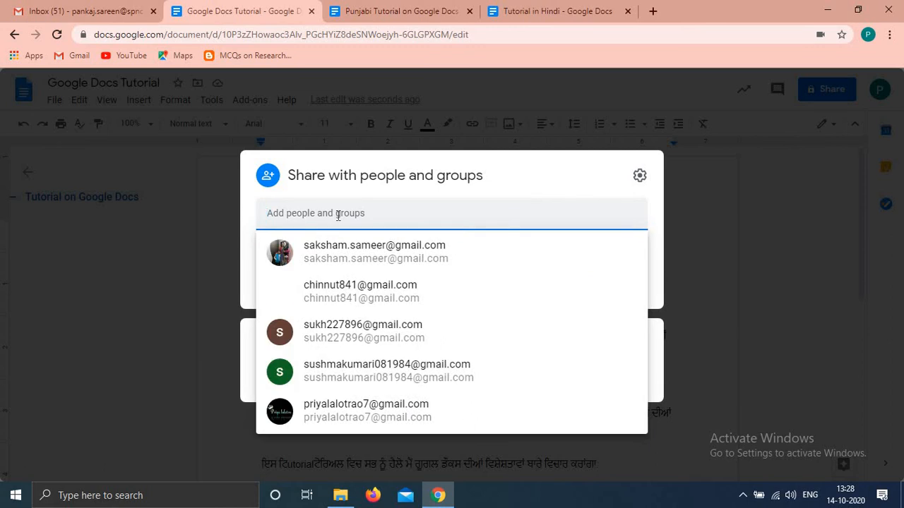
pyautogui.write('pe')
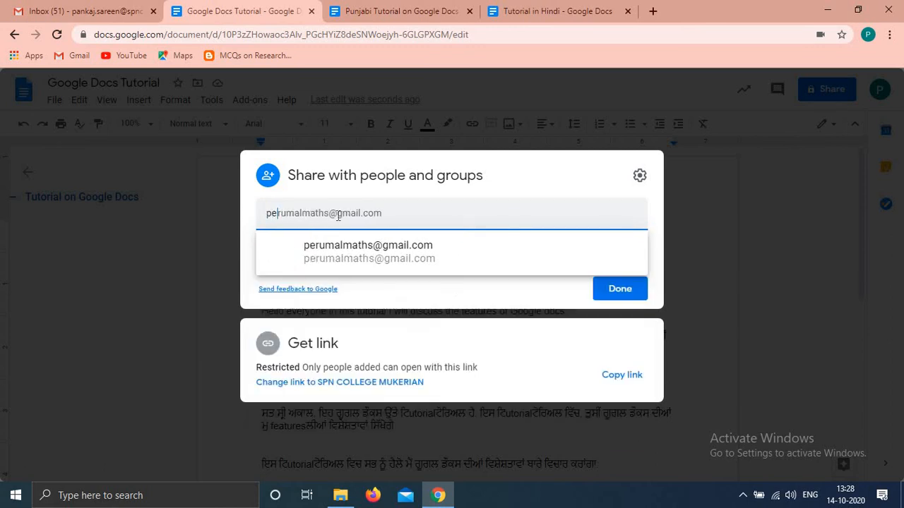
pyautogui.press('BackSpace')
pyautogui.press('BackSpace')
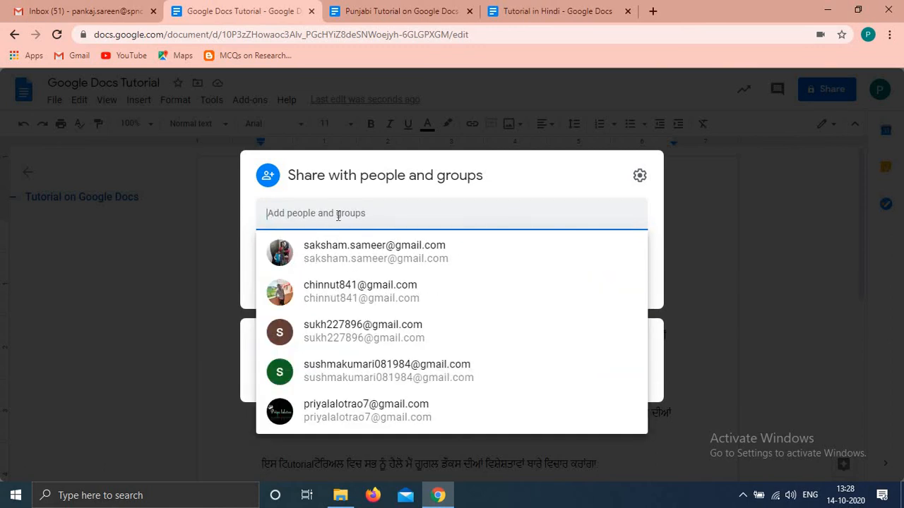
pyautogui.write('pallvi')
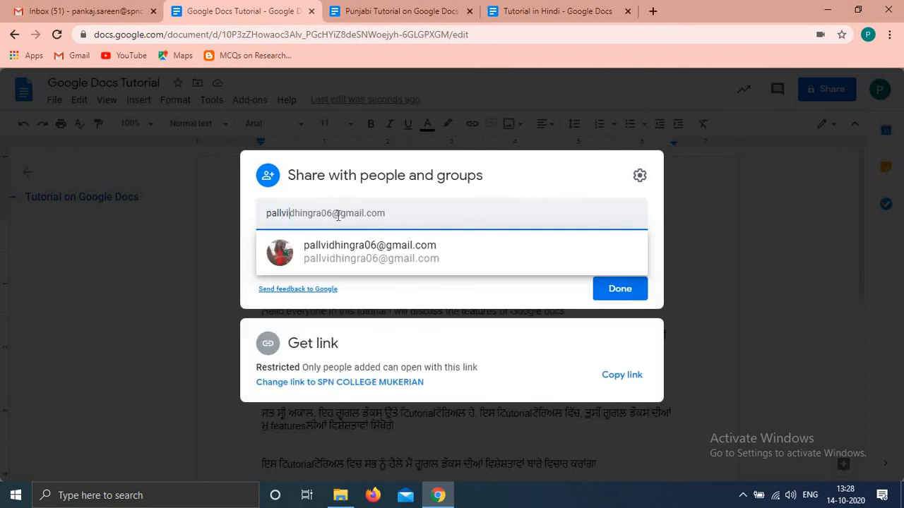
pyautogui.click(340, 263)
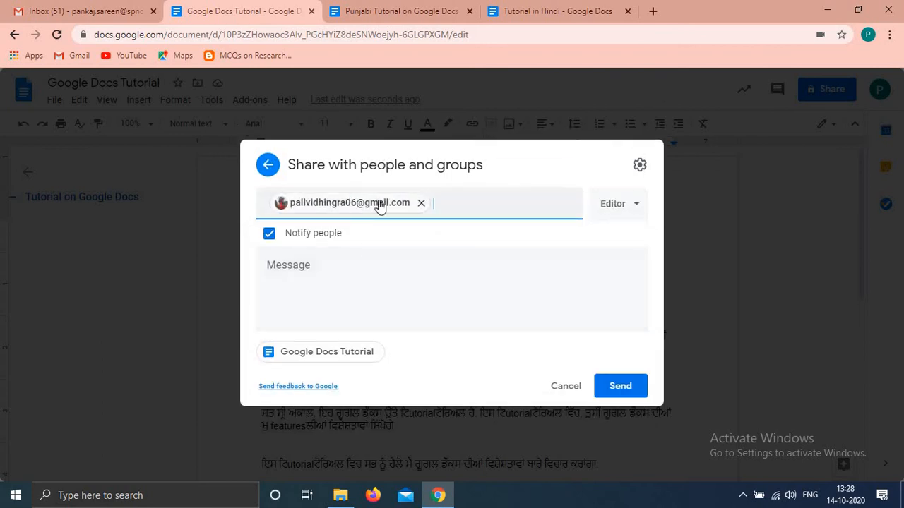
# Give the recipient the Viewer role and send the invitation, agreeing to share outside the organization
pyautogui.click(622, 213)
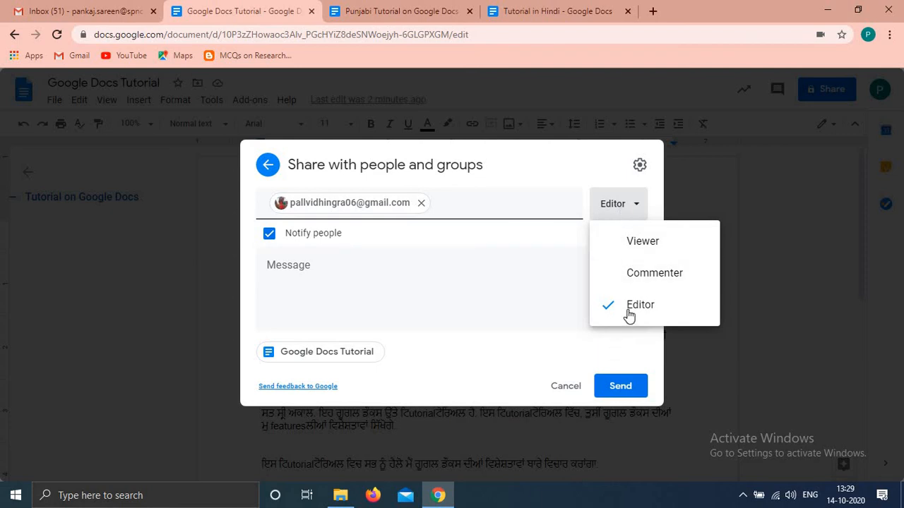
pyautogui.click(625, 310)
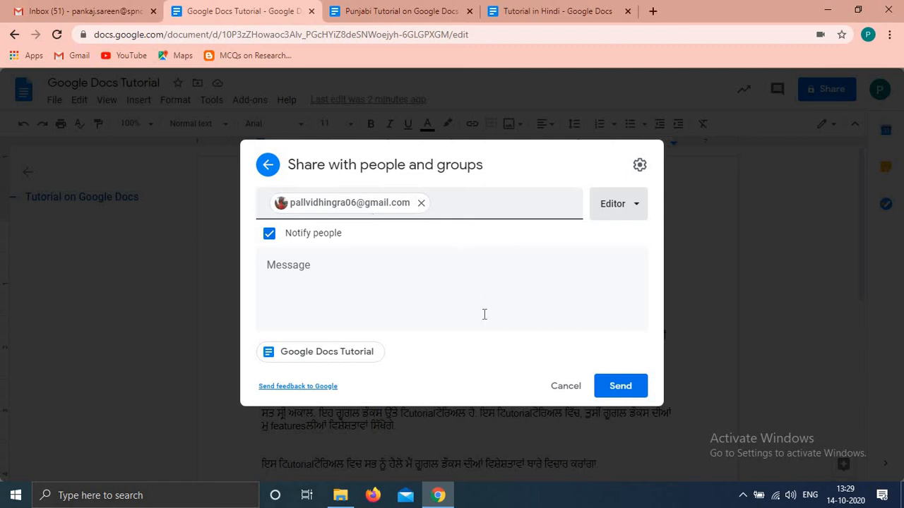
pyautogui.click(621, 215)
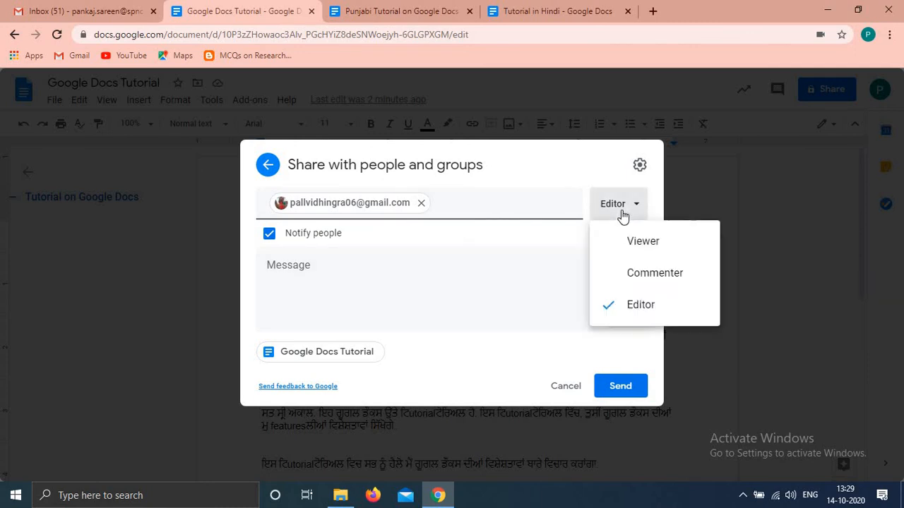
pyautogui.click(620, 216)
pyautogui.click(621, 217)
pyautogui.click(626, 242)
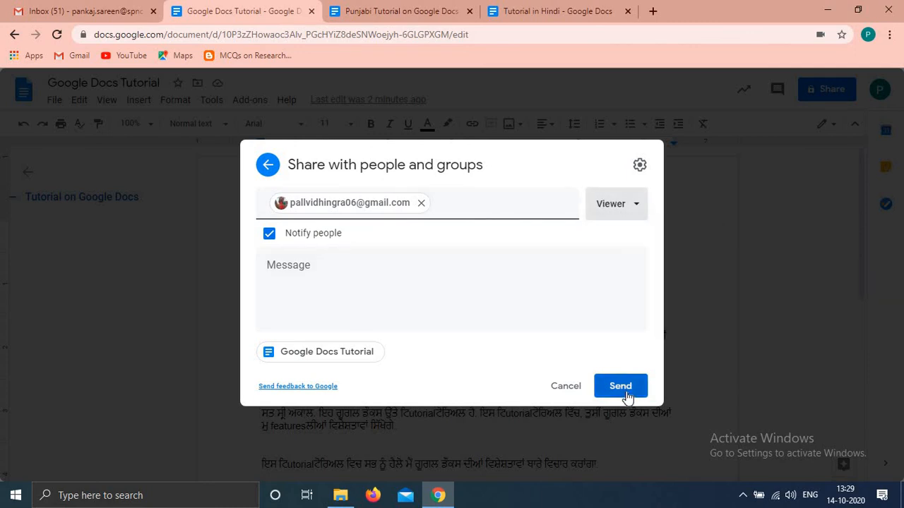
pyautogui.click(625, 392)
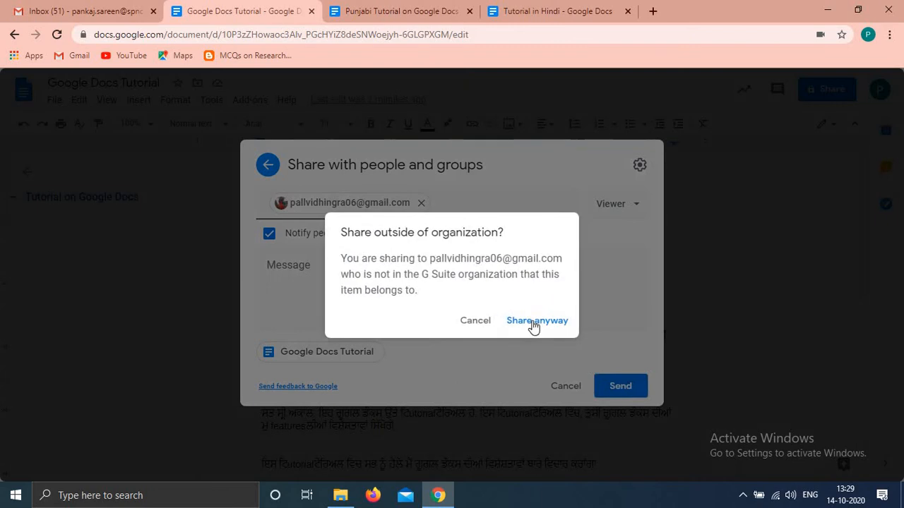
pyautogui.click(537, 321)
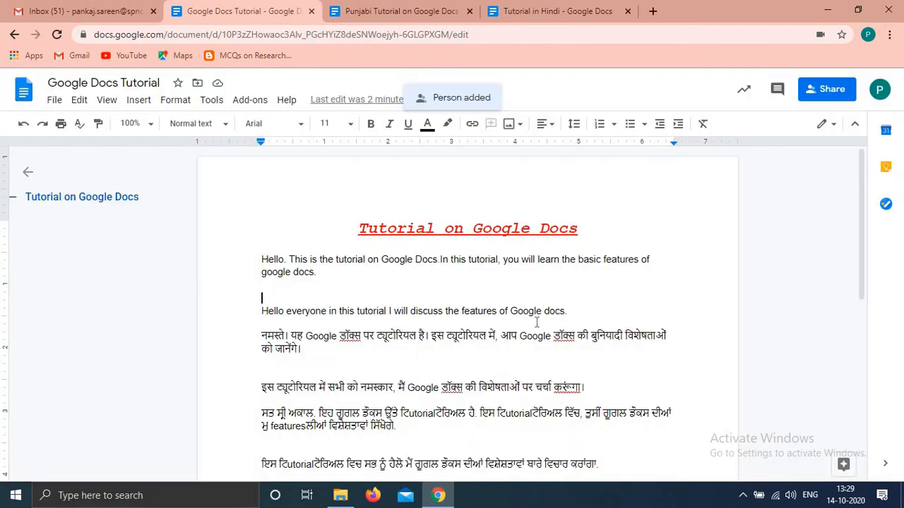
# Reopen the document's sharing settings, dismiss the sharing restrictions tip and copy the restricted link
pyautogui.click(816, 93)
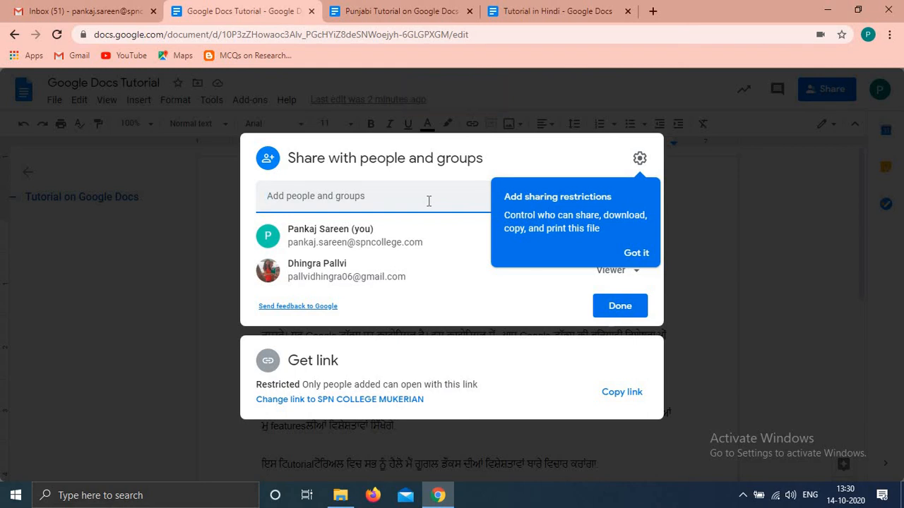
pyautogui.click(635, 254)
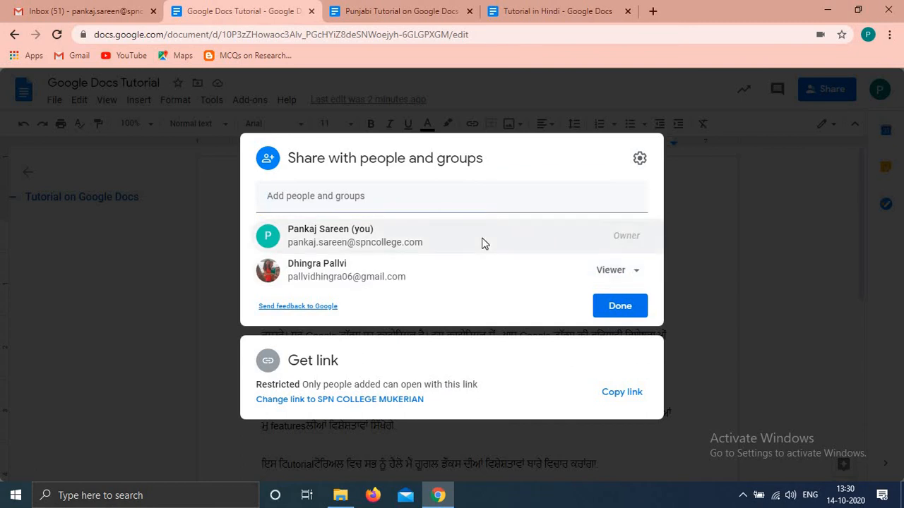
pyautogui.moveTo(483, 242)
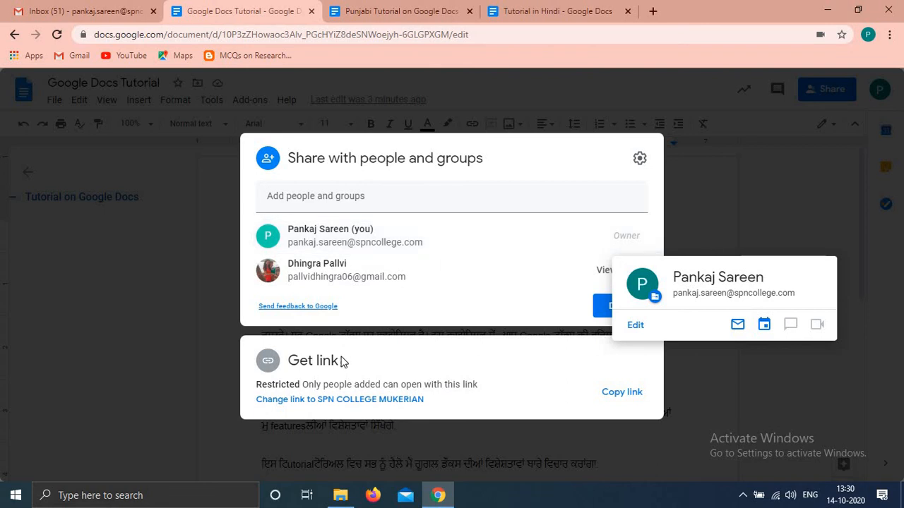
pyautogui.click(615, 400)
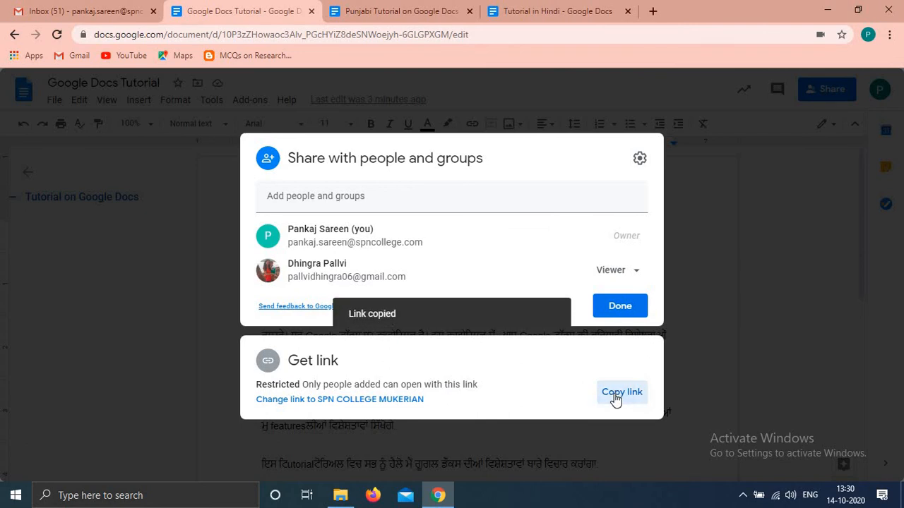